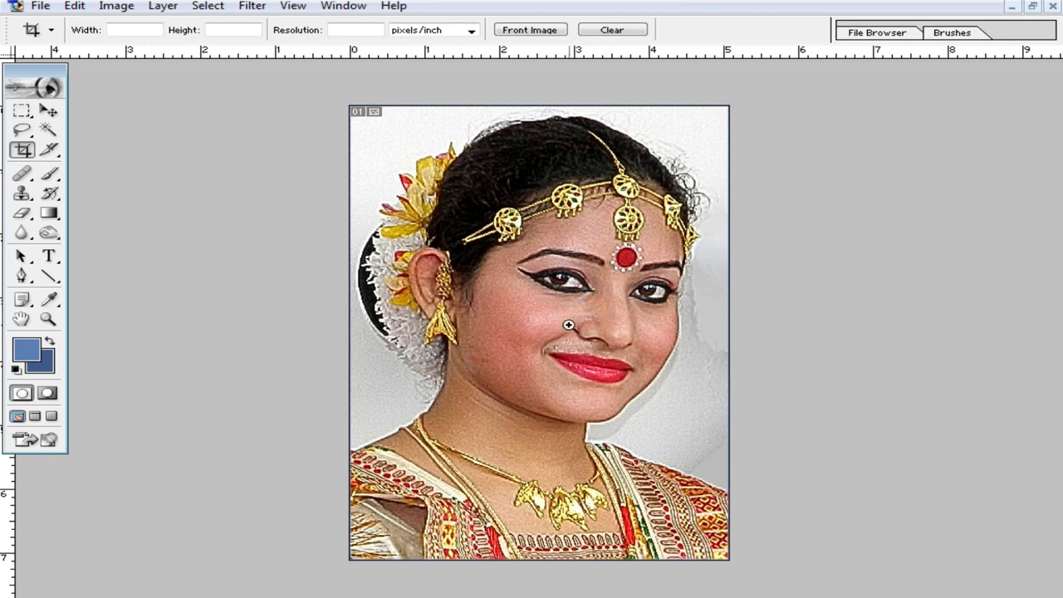
Examine the portrait's face up close, from the lips and cheeks to the forehead, and return to the full view
ctrl+click(569, 325)
ctrl+click(570, 324)
drag(642, 334, 577, 197)
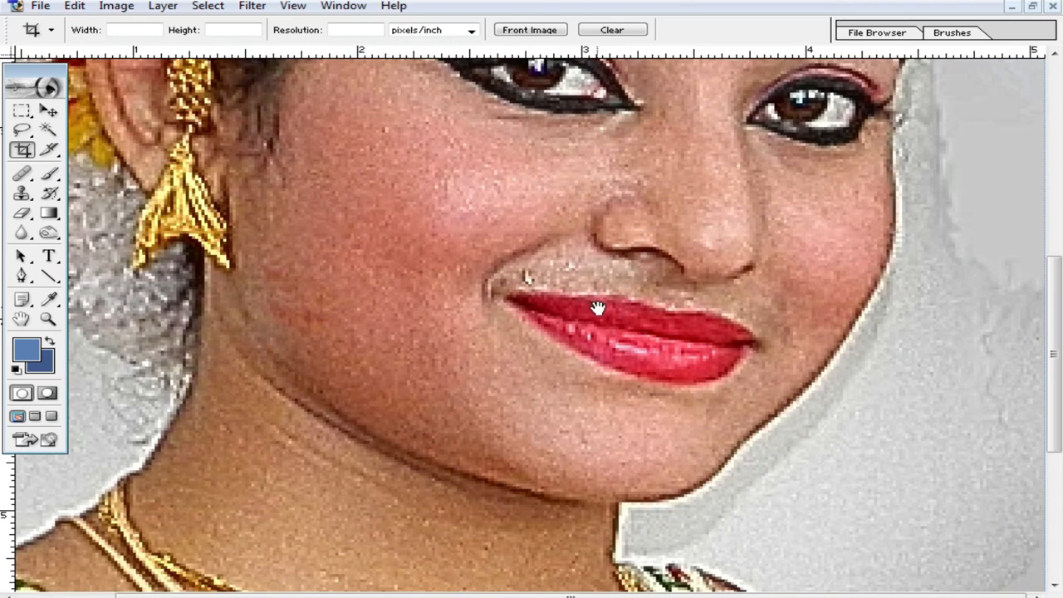
scroll(597, 308, up, 8)
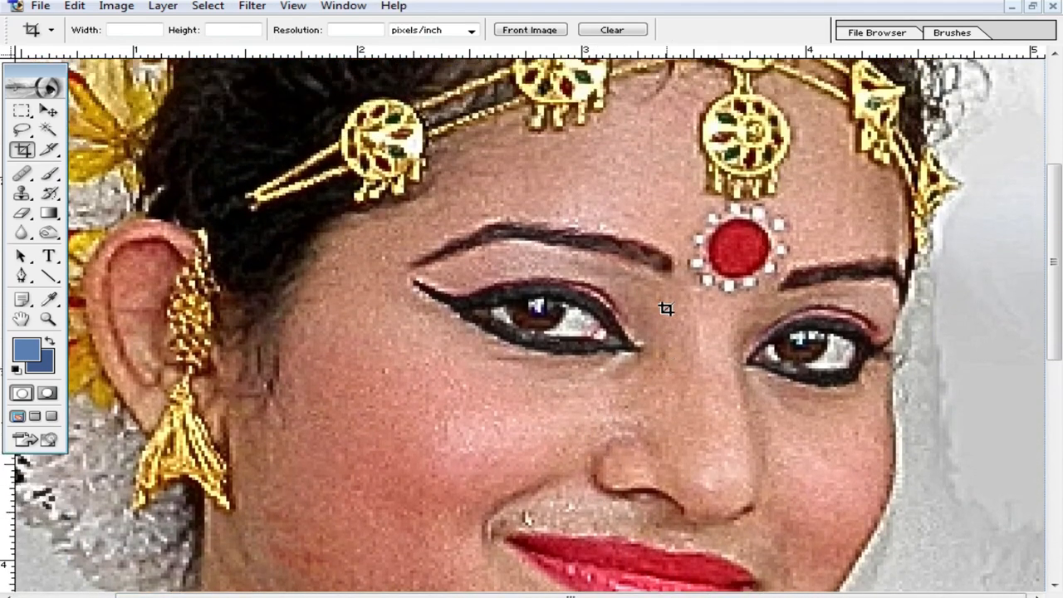
scroll(666, 309, up, 2)
alt+click(600, 325)
alt+click(599, 325)
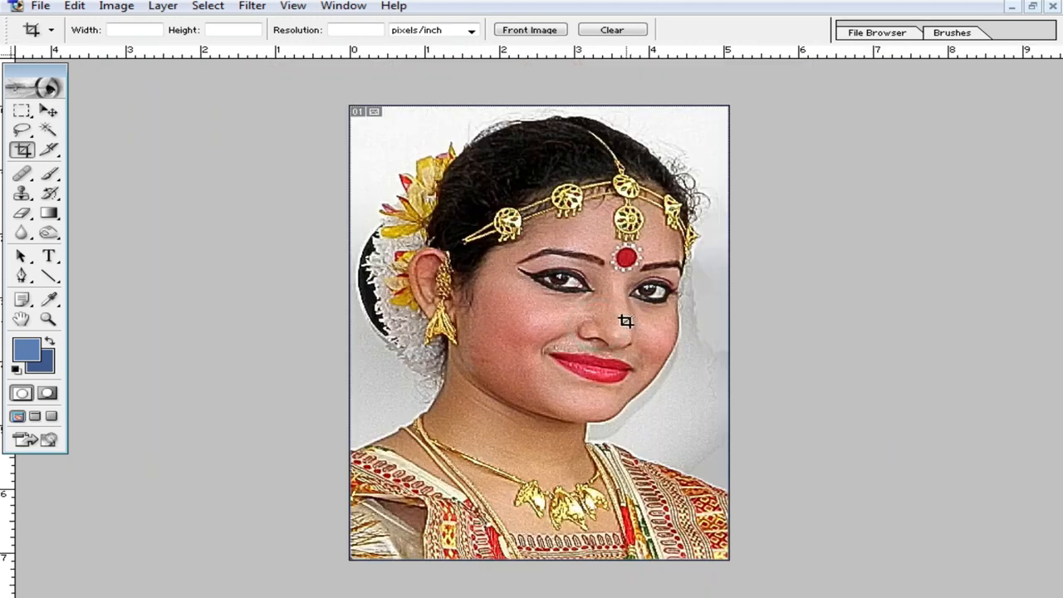
key(ctrl+0)
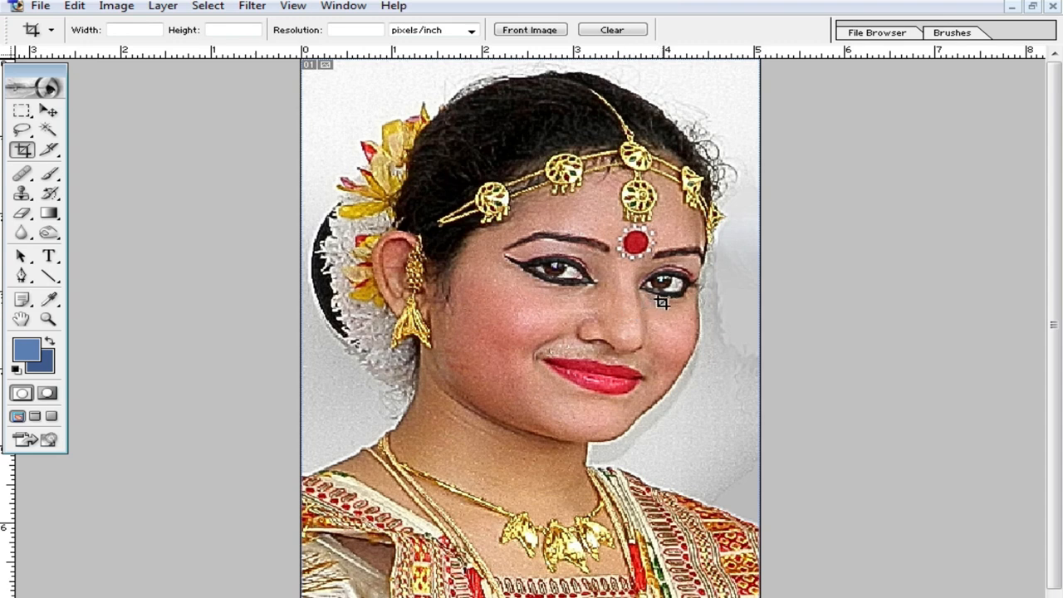
Show the layer list and resample the image to a resolution of 300 pixels/inch
key(F7)
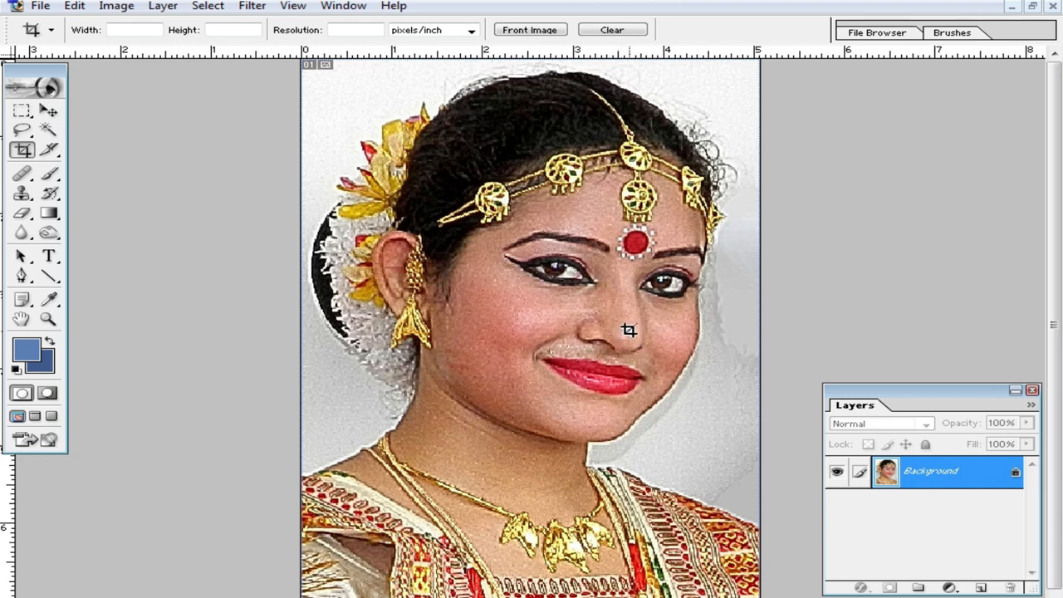
click(111, 8)
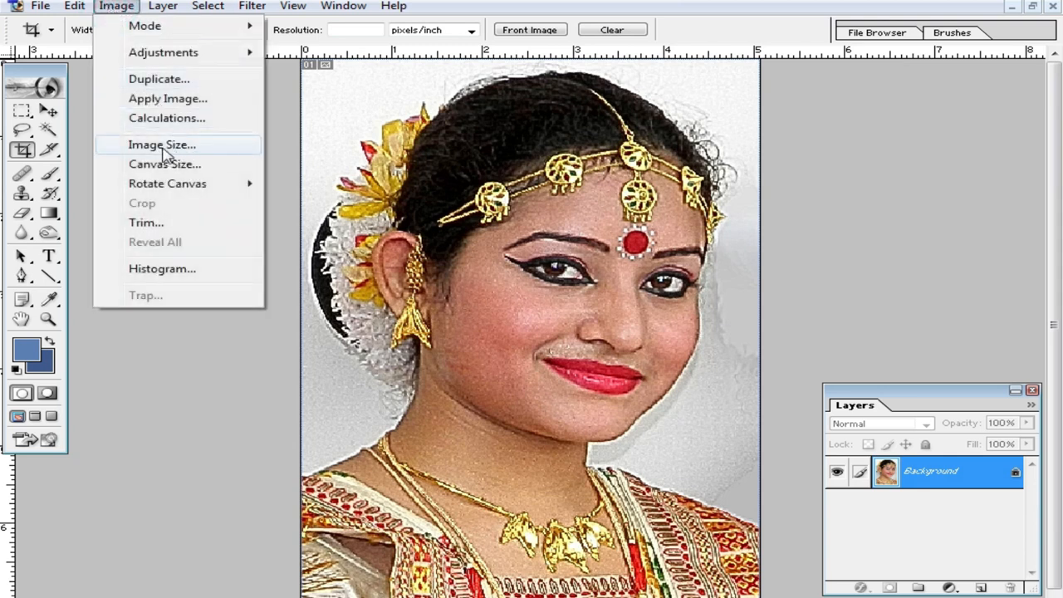
click(114, 8)
click(117, 10)
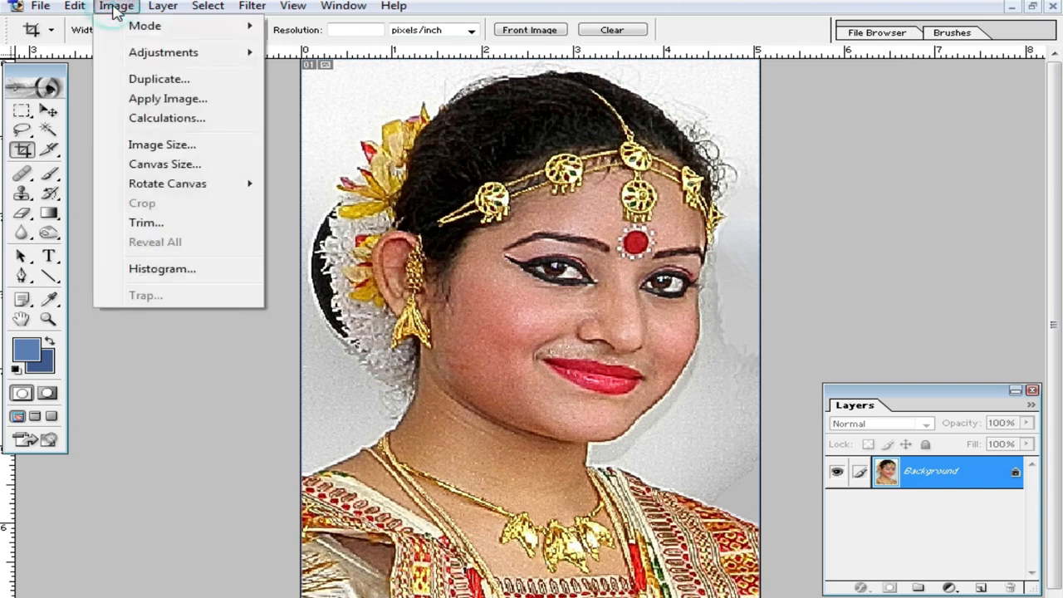
click(184, 149)
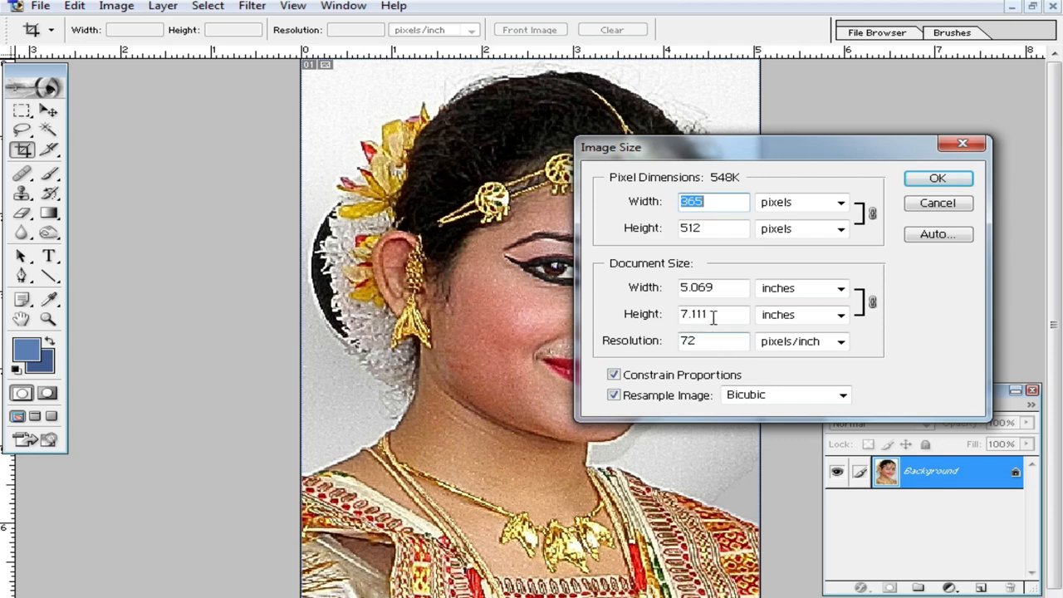
drag(705, 339, 667, 343)
text(300)
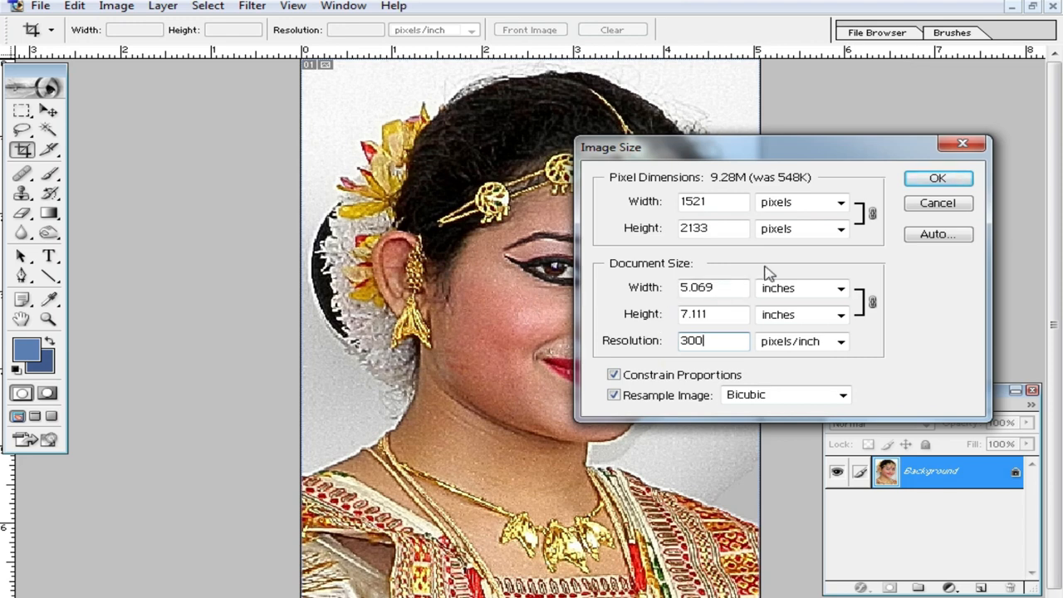
click(934, 181)
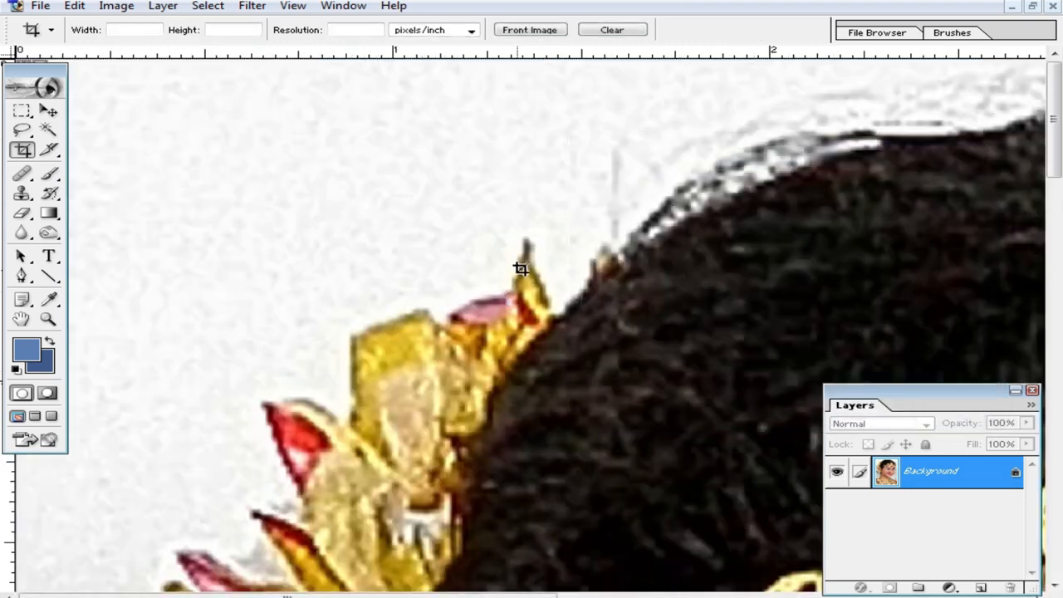
Inspect the resampled portrait's skin grain around the cheek, nose and mouth at several magnifications
alt+click(666, 345)
alt+click(667, 347)
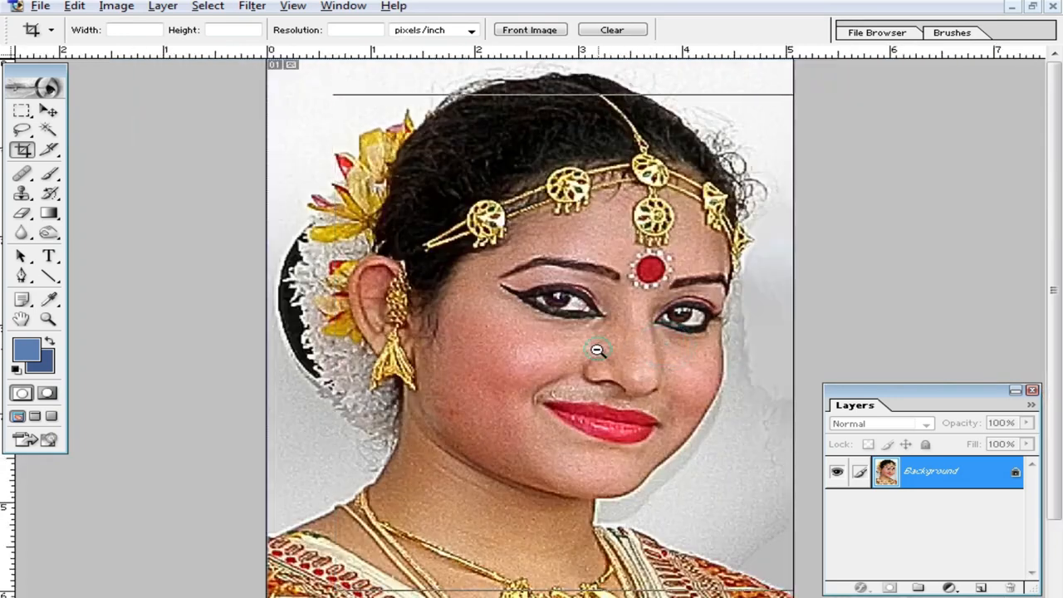
alt+click(597, 349)
click(551, 308)
click(570, 304)
click(574, 302)
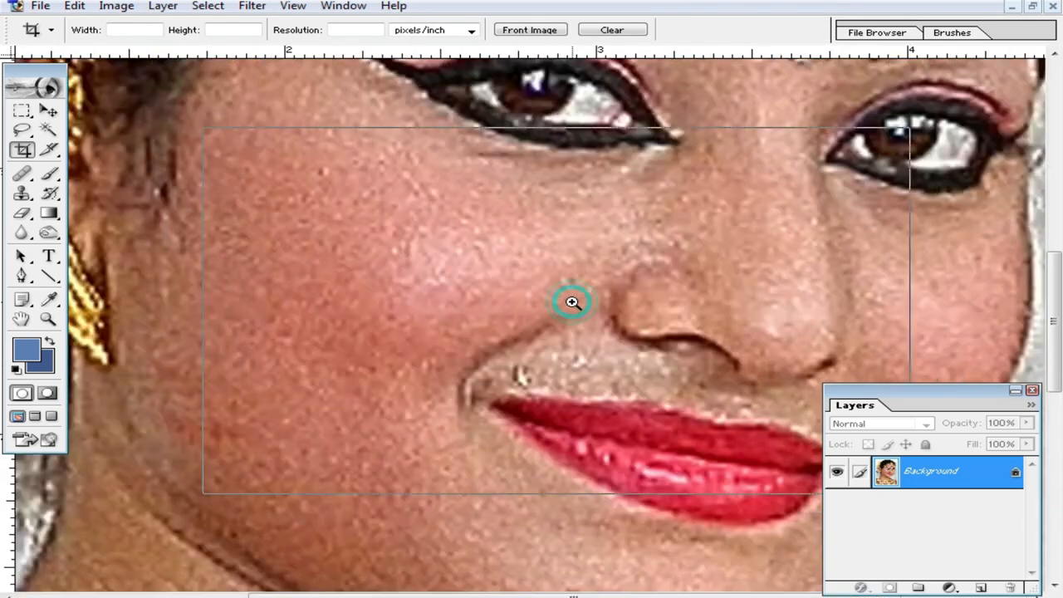
click(573, 302)
alt+click(570, 302)
alt+click(588, 294)
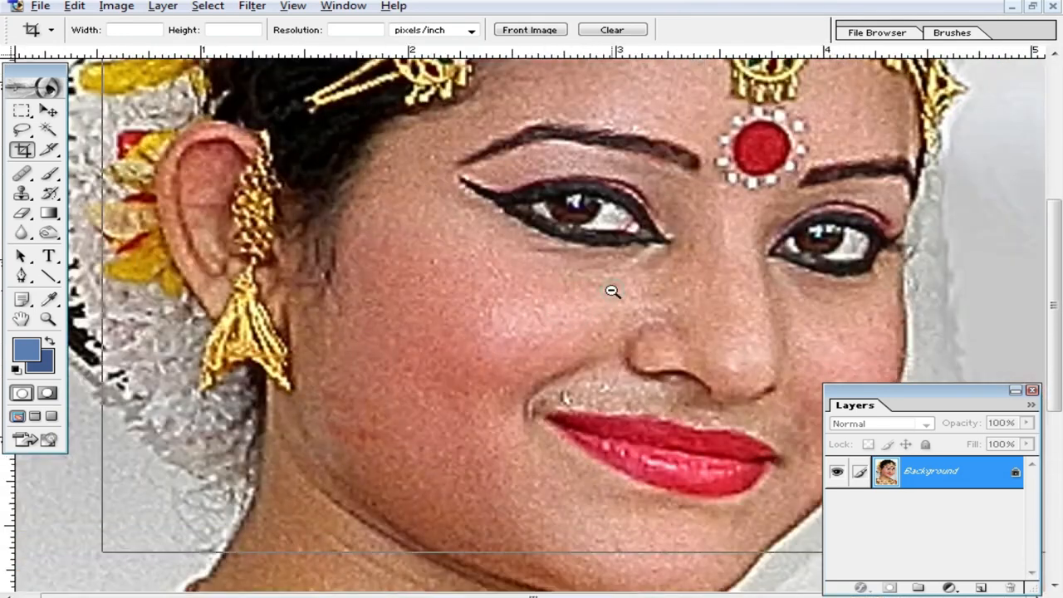
alt+click(613, 291)
alt+click(643, 320)
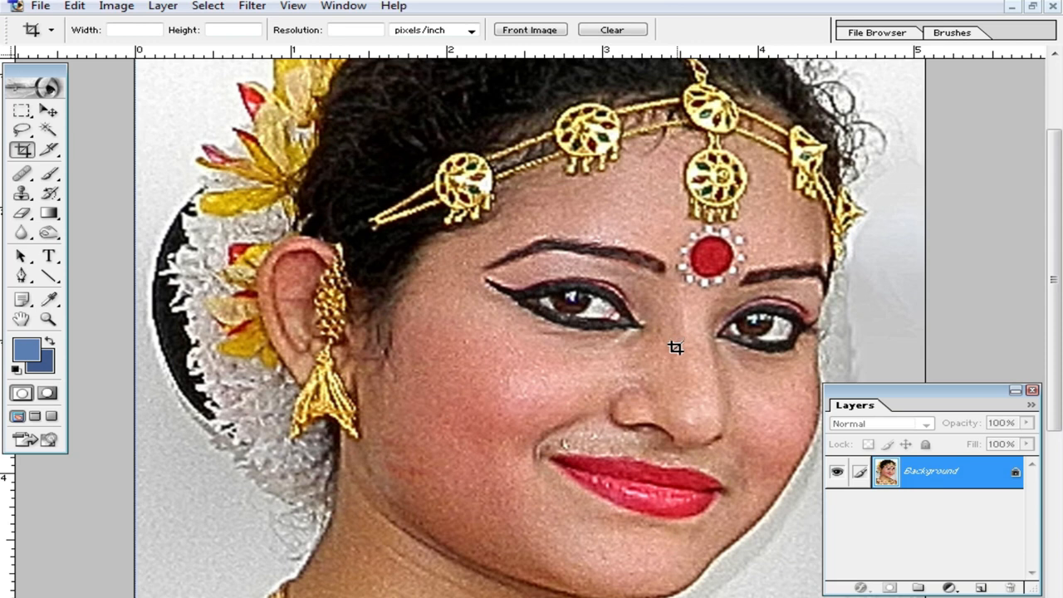
scroll(667, 351, down, 2)
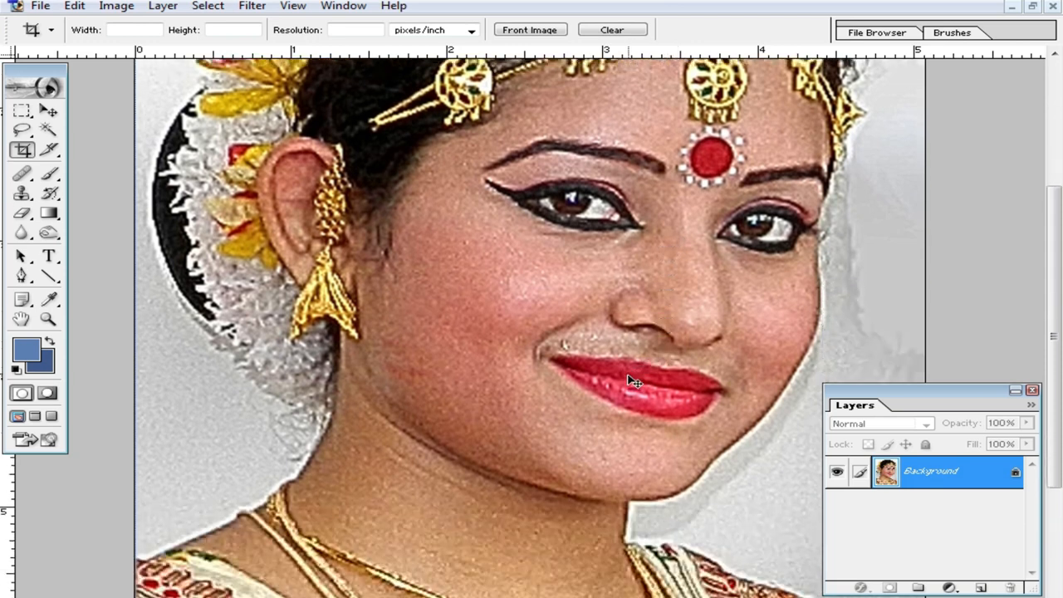
Brighten the portrait with a Curves adjustment on the RGB channel, raising the midtones from input 114 to output 142
key(i)
key(ctrl+m)
click(754, 277)
drag(754, 277, 746, 271)
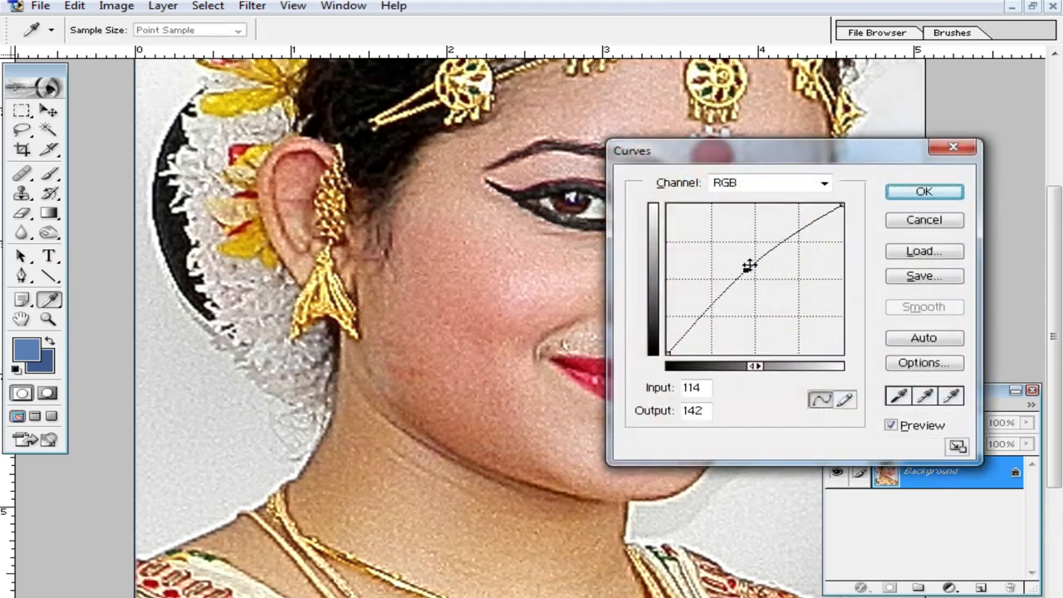
click(922, 191)
key(c)
key(ctrl+minus)
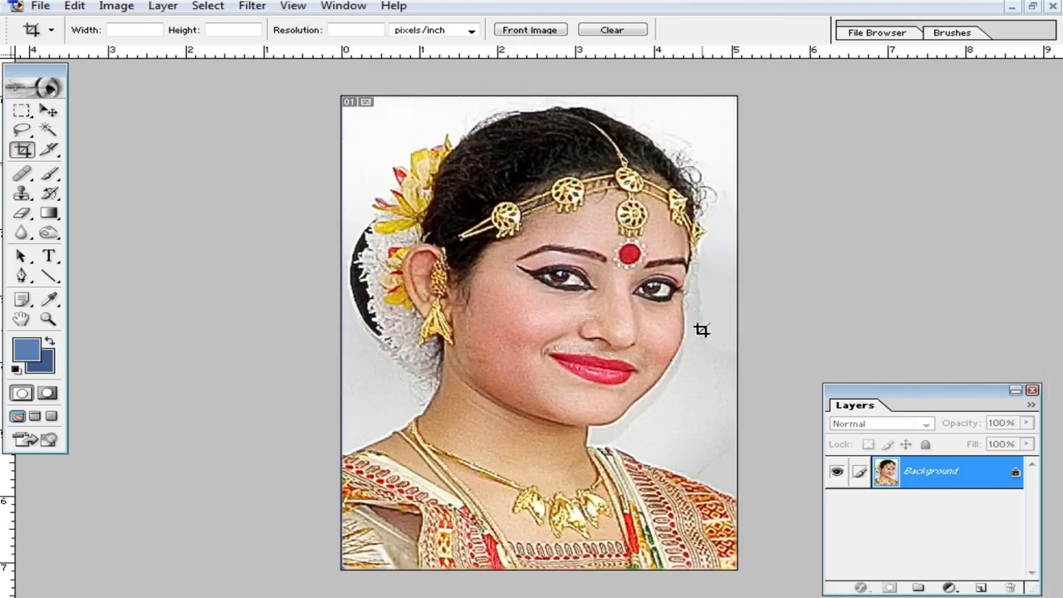
key(ctrl+plus)
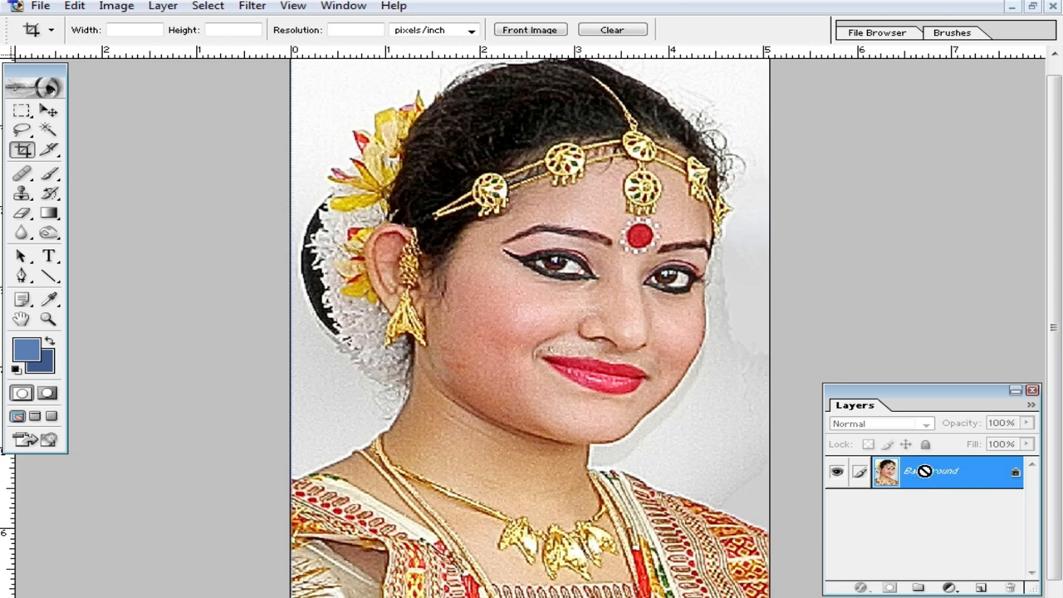
Duplicate the Background layer as Background copy within the same document
key(ctrl+j)
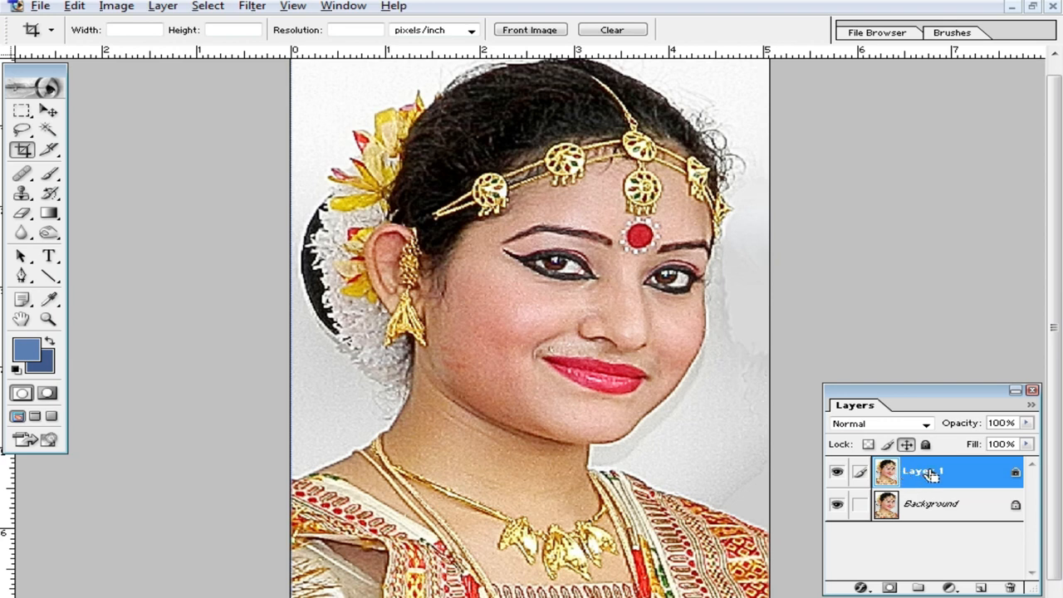
key(ctrl+e)
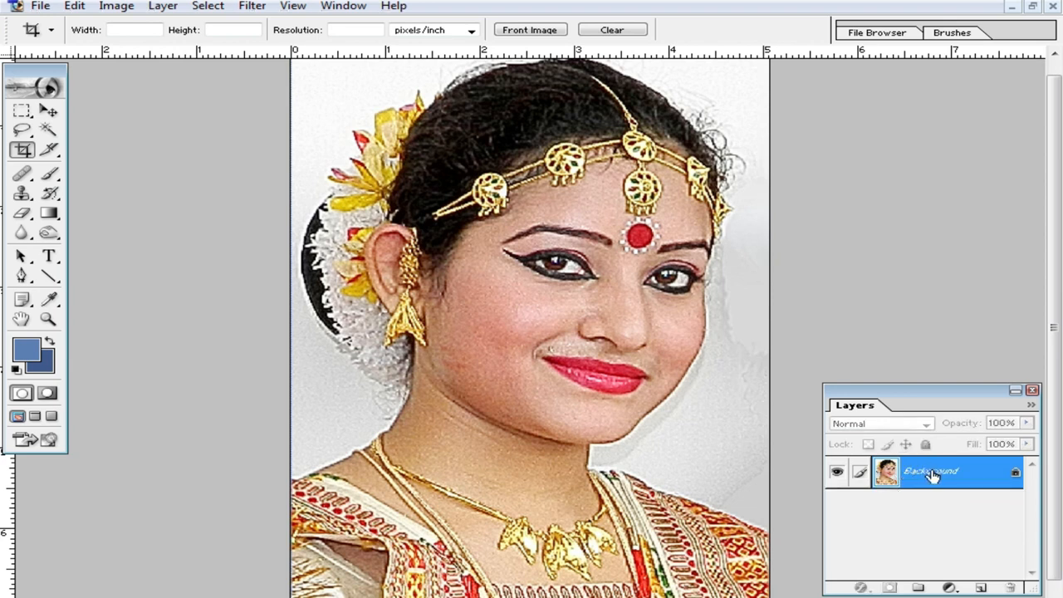
right_click(934, 474)
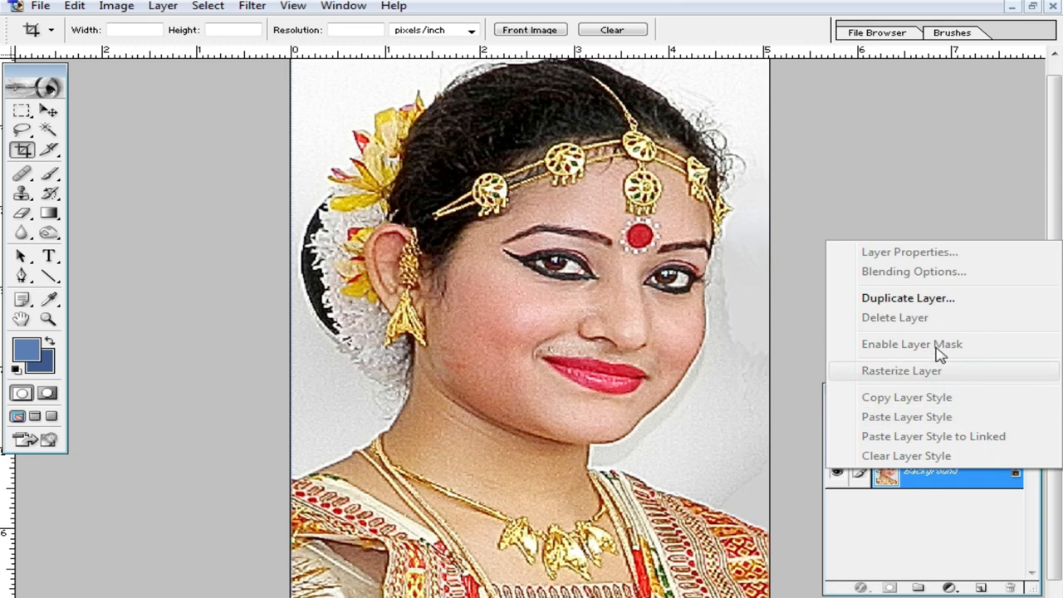
click(914, 299)
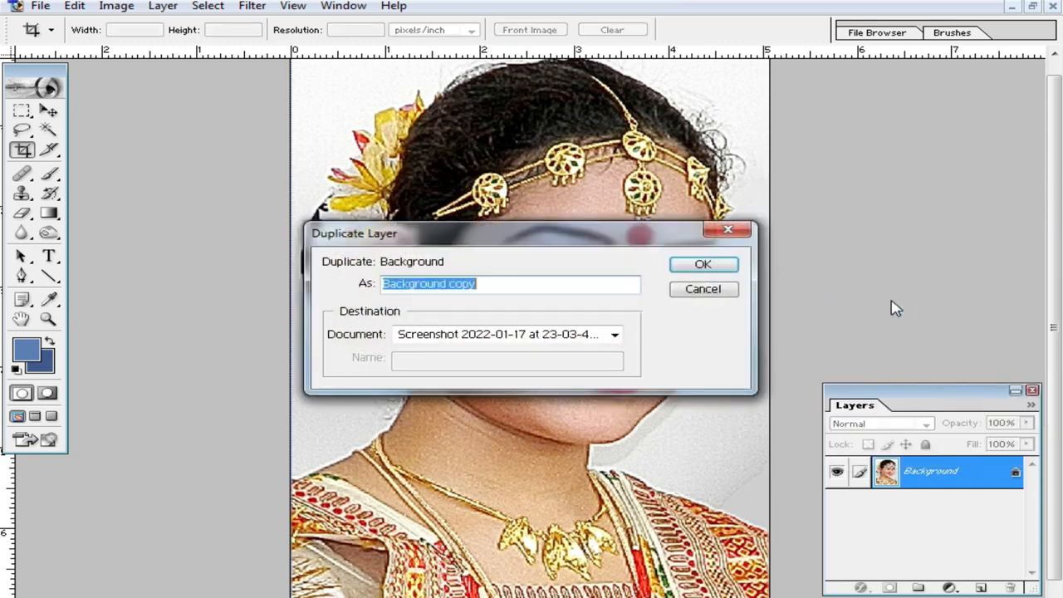
click(703, 264)
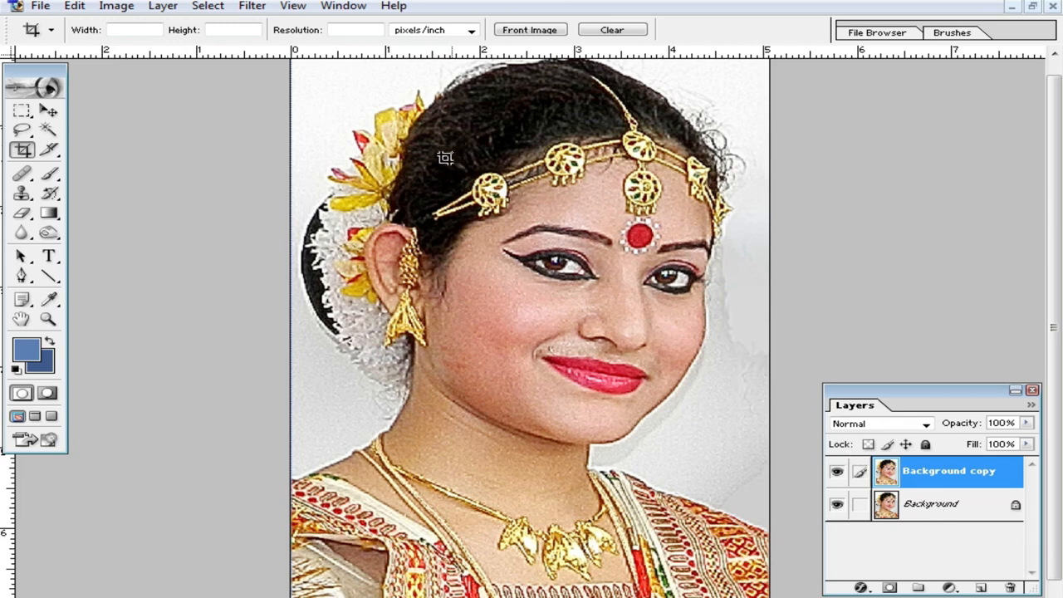
Apply the Imagenomic Noiseware Professional filter to Background copy with the noise level luminance set to -20
click(248, 7)
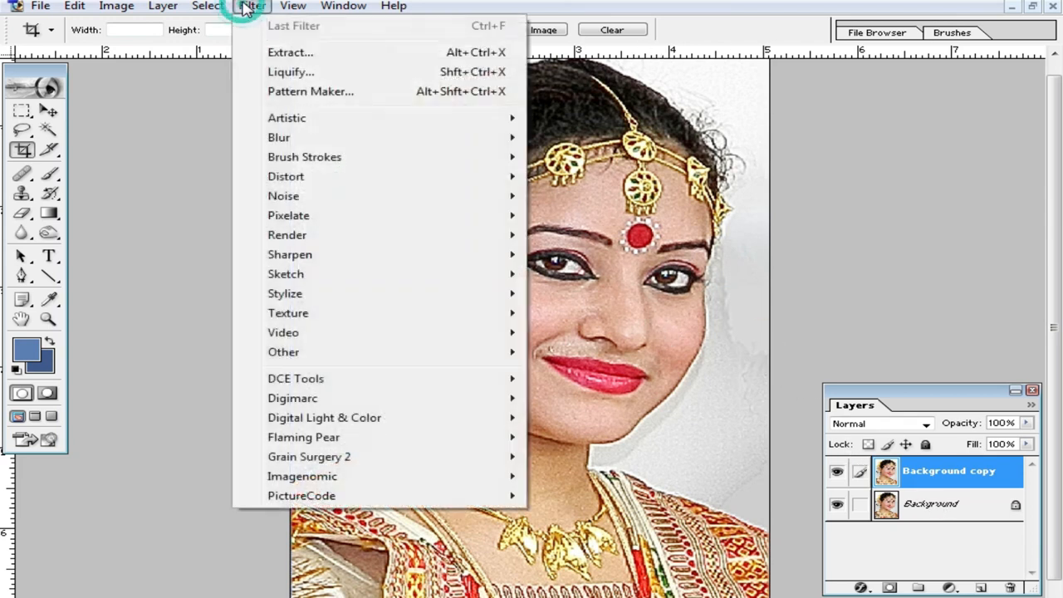
click(436, 487)
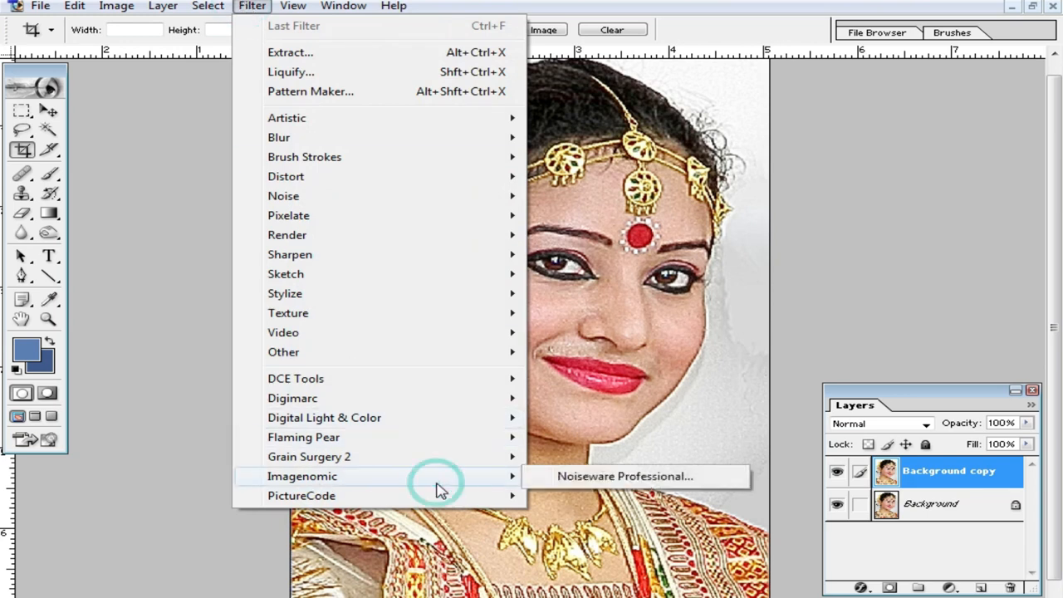
click(640, 483)
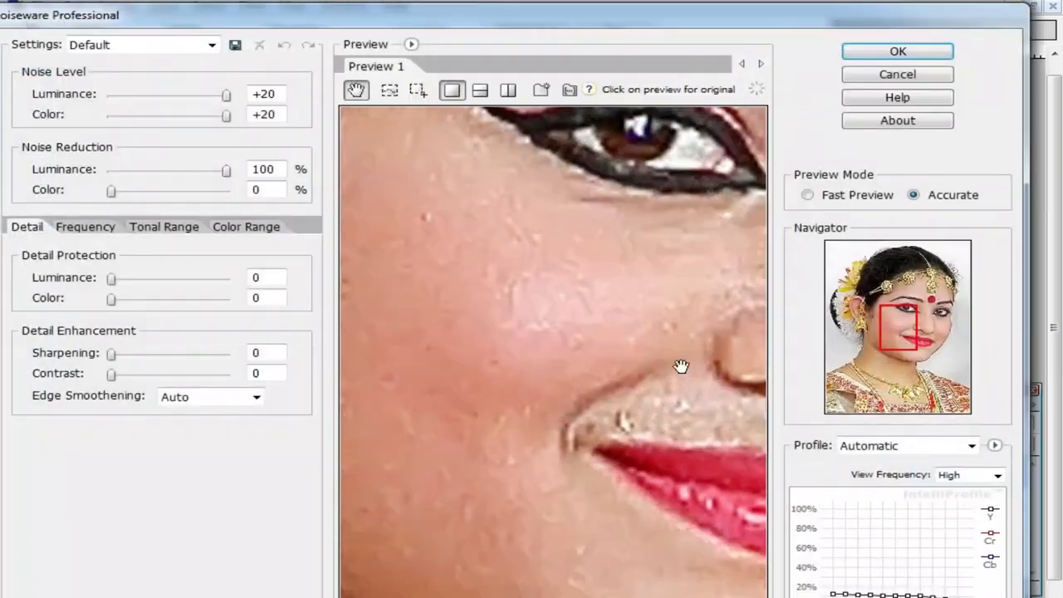
alt+click(554, 330)
alt+click(554, 331)
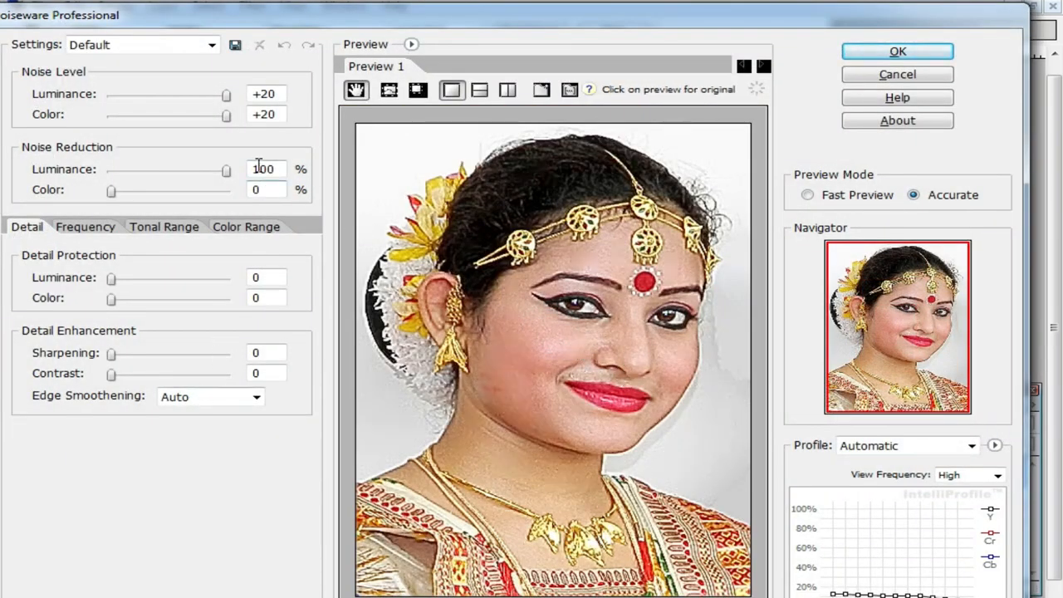
click(225, 95)
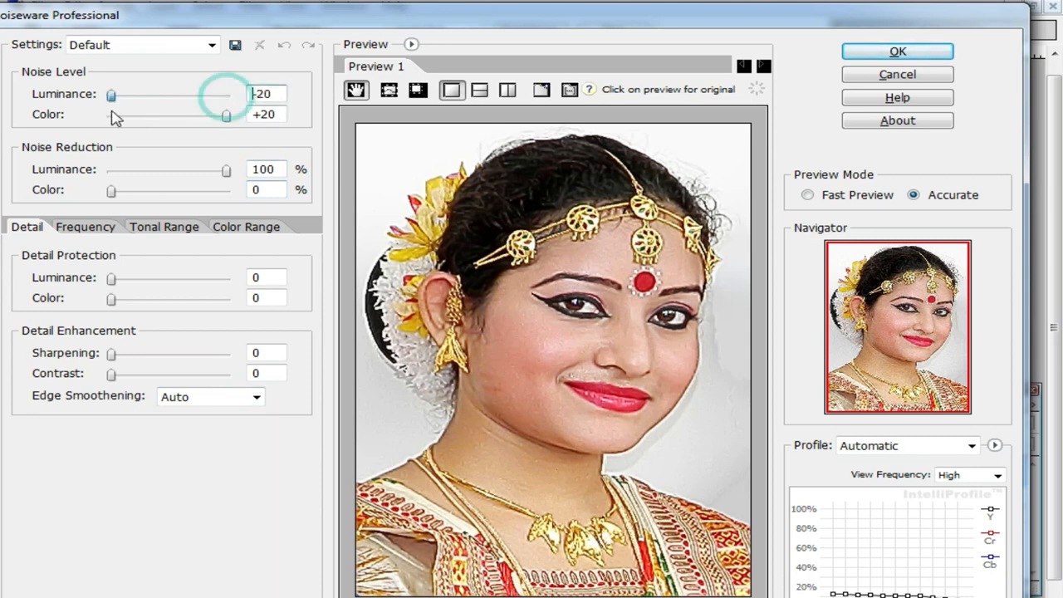
click(897, 52)
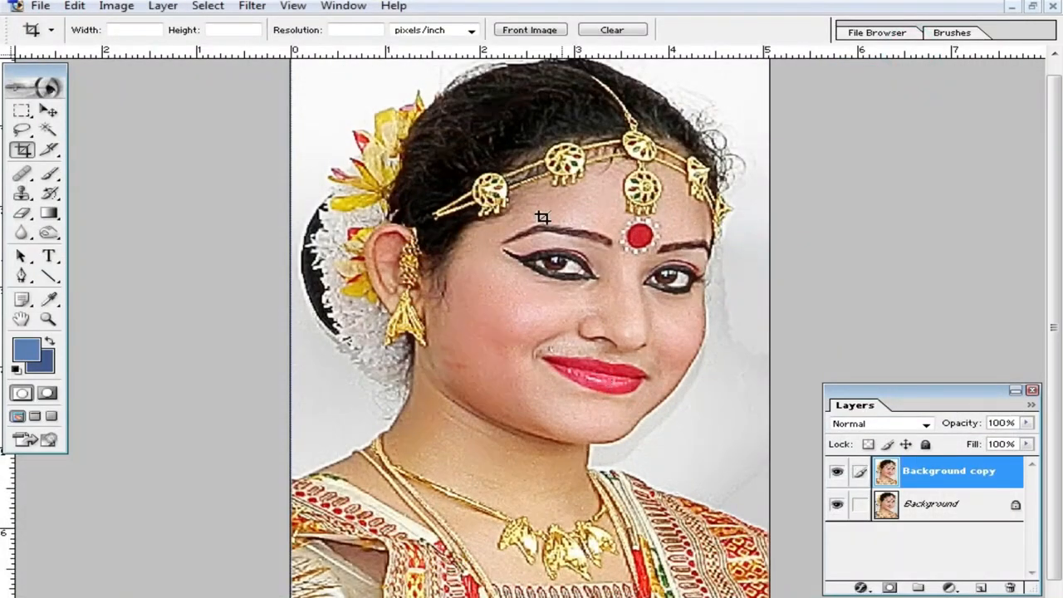
Reapply the Noiseware Professional filter to Background copy and check the smoothed skin around the cheek and mouth
click(252, 7)
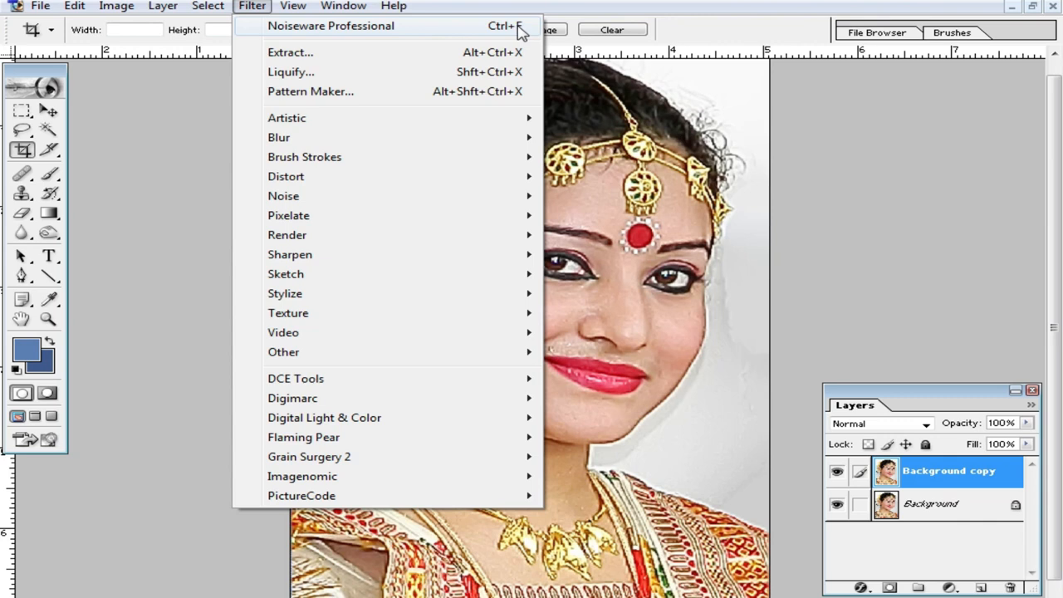
click(754, 204)
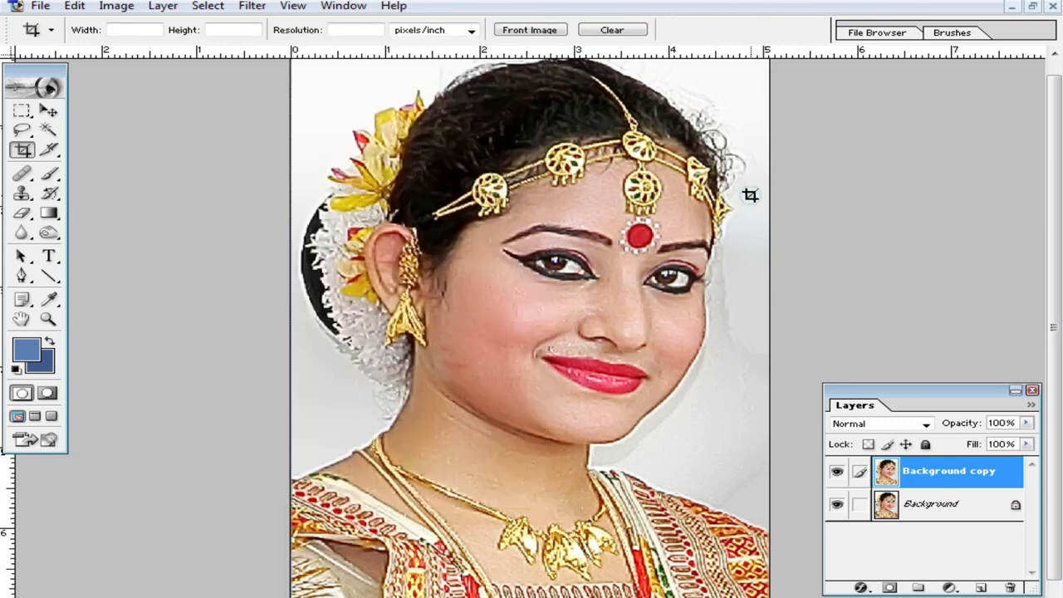
click(253, 7)
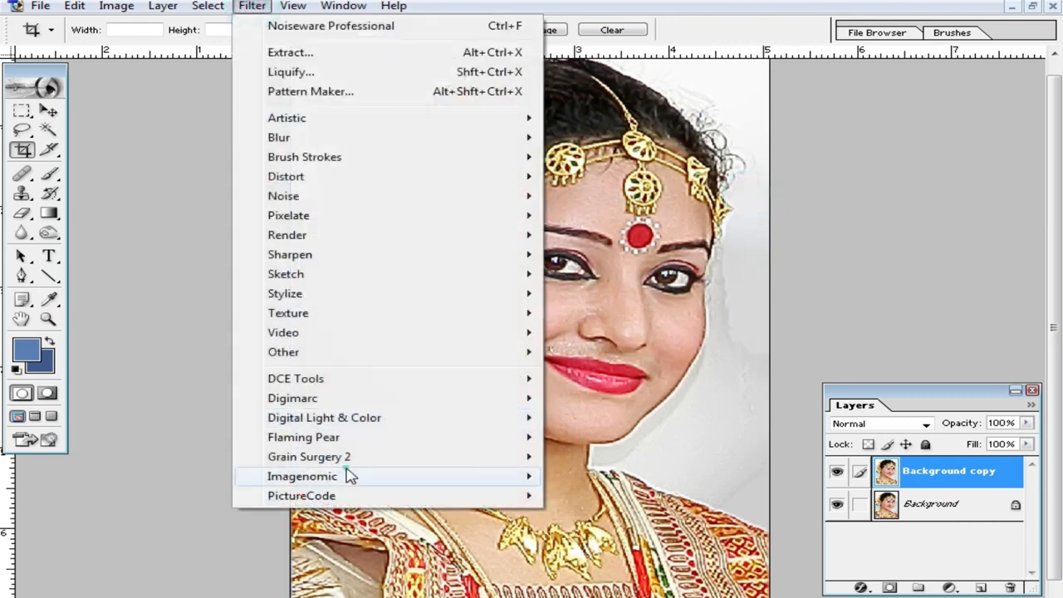
click(812, 272)
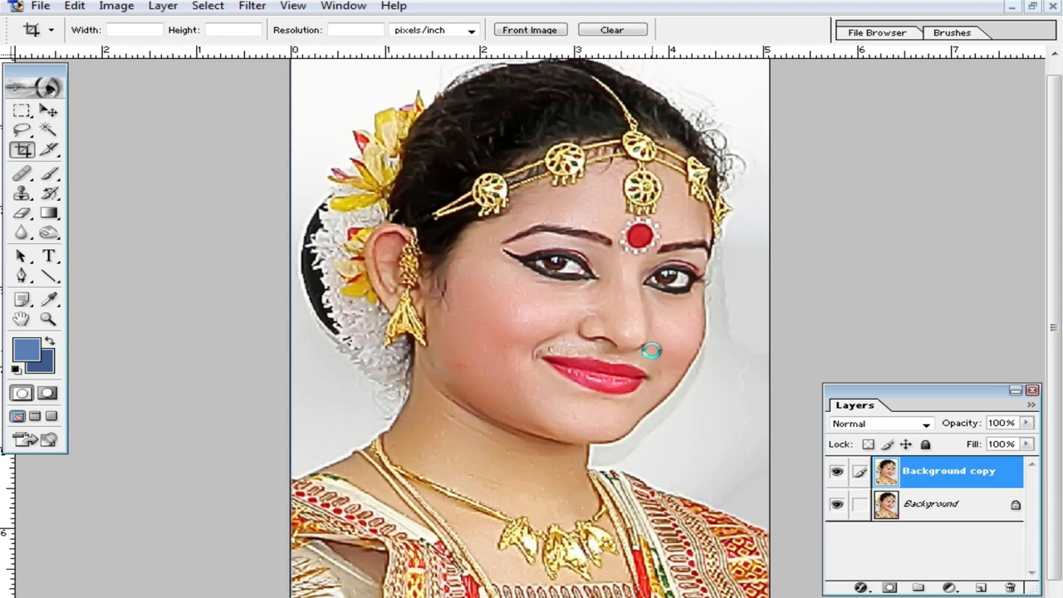
ctrl+click(592, 338)
ctrl+click(593, 340)
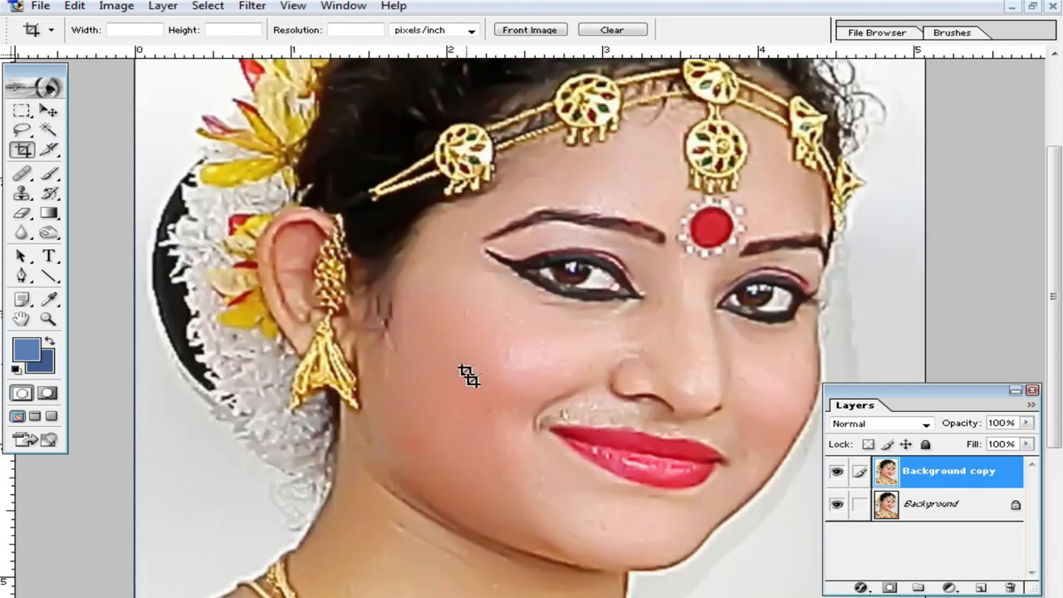
ctrl+click(534, 368)
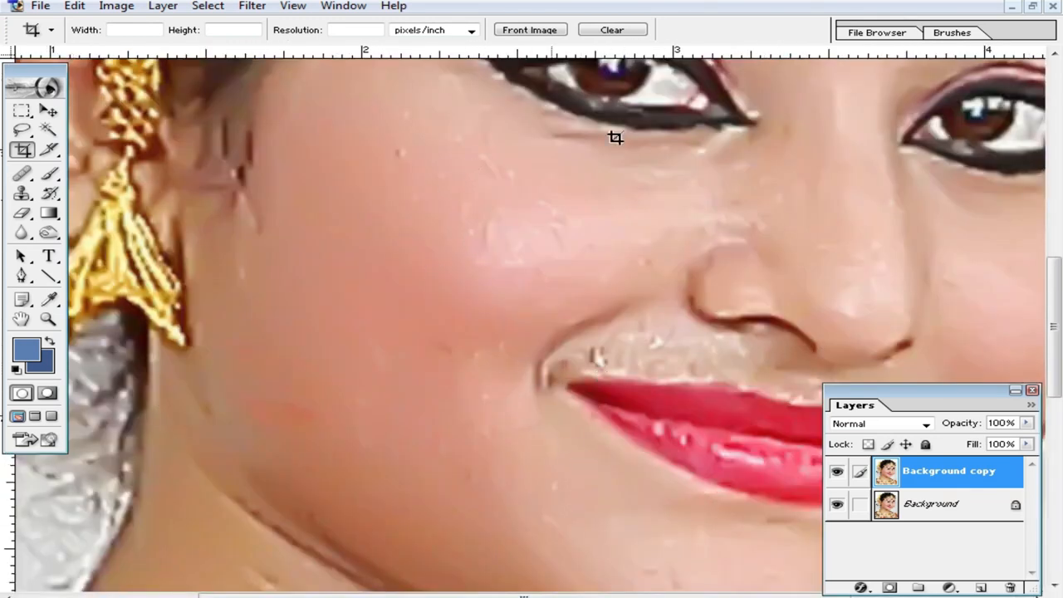
Delete the Background copy layer so only the original Background remains
ctrl+alt+click(556, 351)
ctrl+alt+click(561, 348)
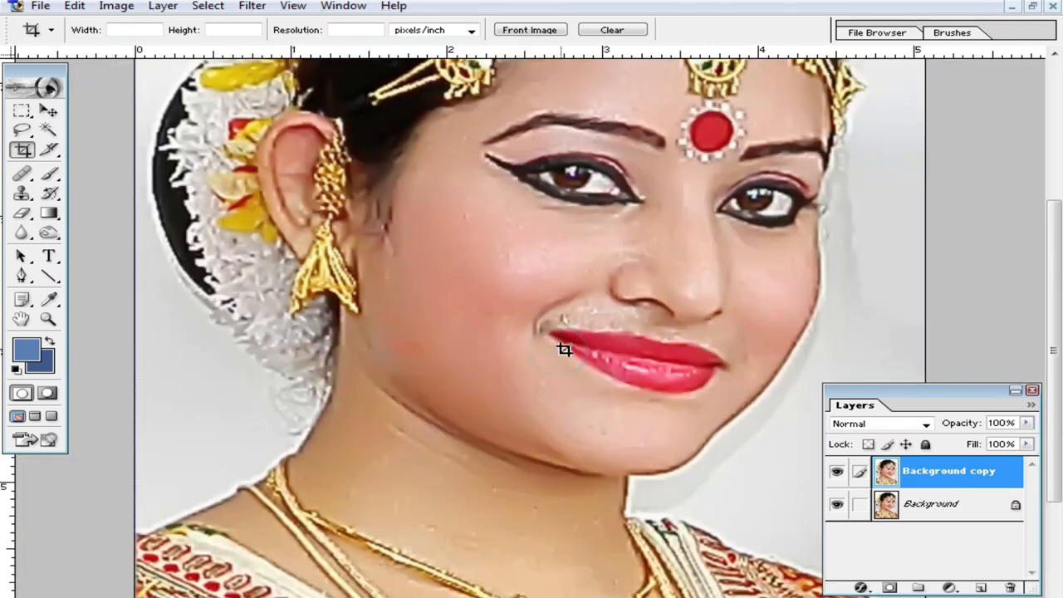
right_click(949, 476)
click(909, 324)
click(494, 239)
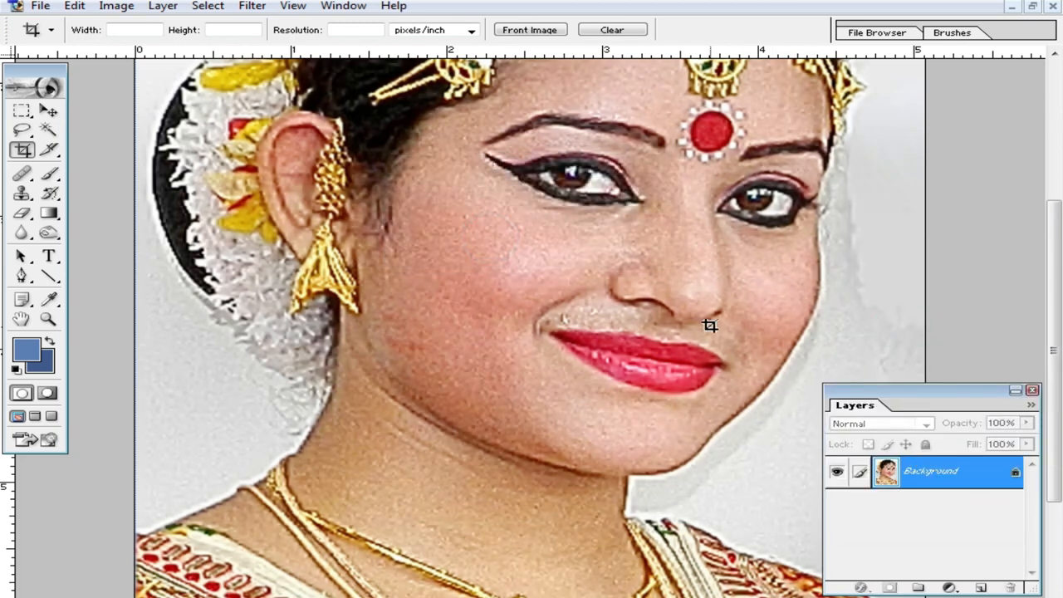
Duplicate the Background layer as Layer 1 and invert the duplicate's colors
ctrl+alt+click(668, 284)
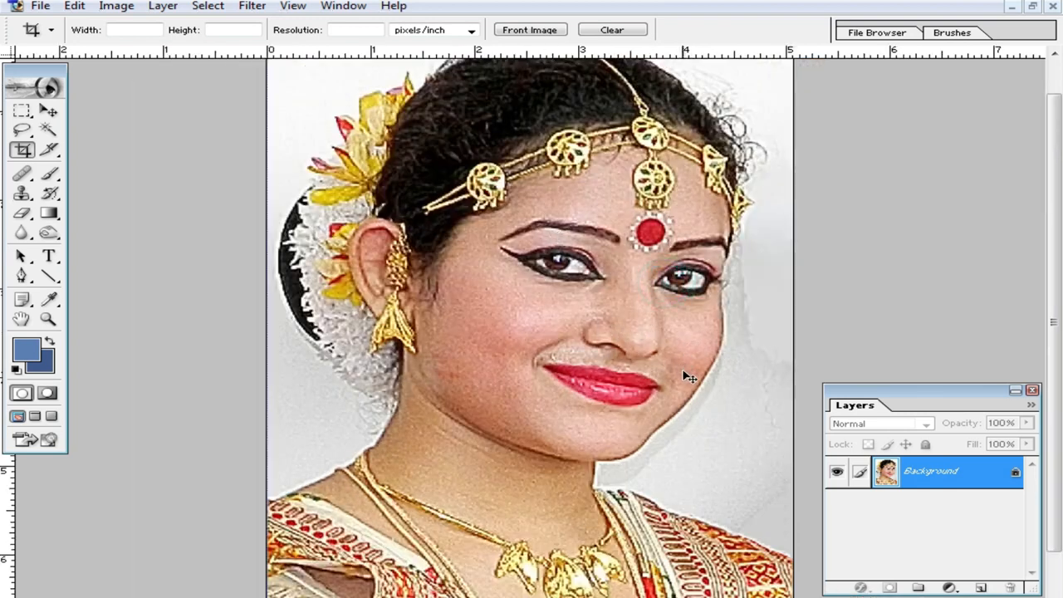
key(ctrl+j)
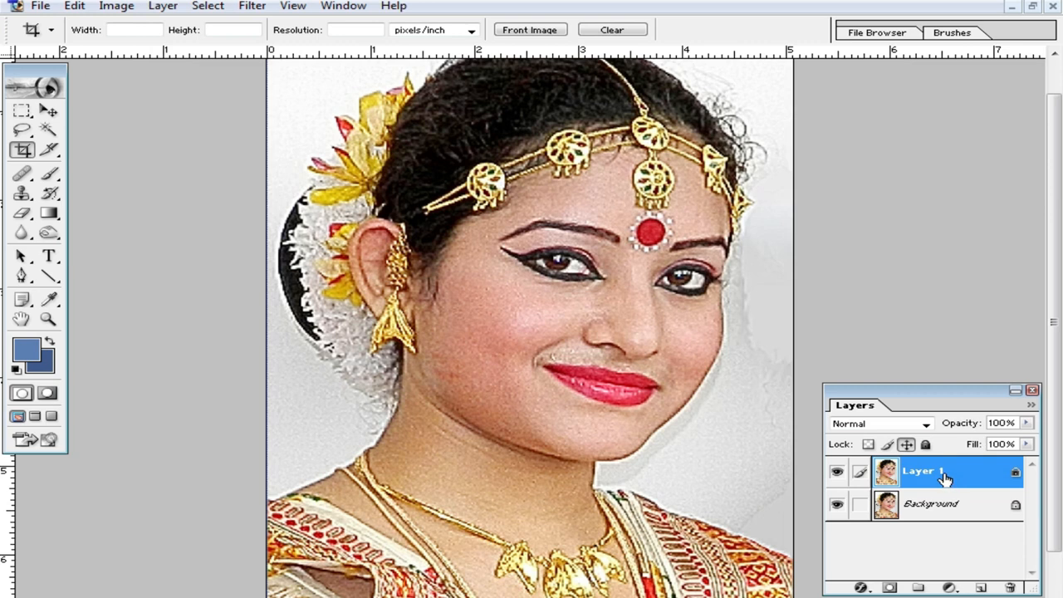
key(ctrl+i)
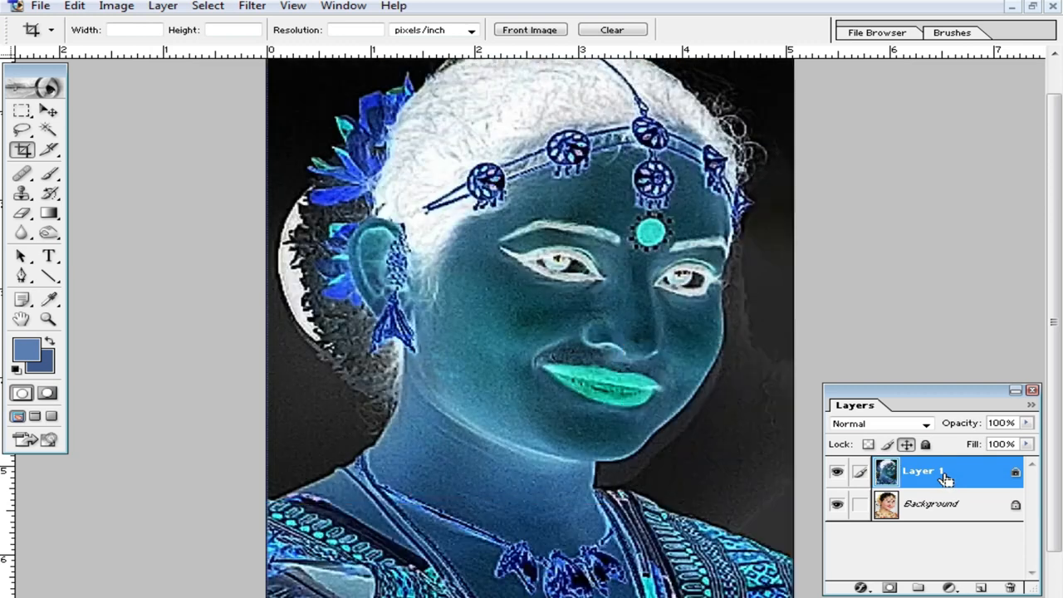
Set Layer 1's blending mode to Vivid Light and apply a High Pass filter with a radius of 11.5 pixels
click(925, 423)
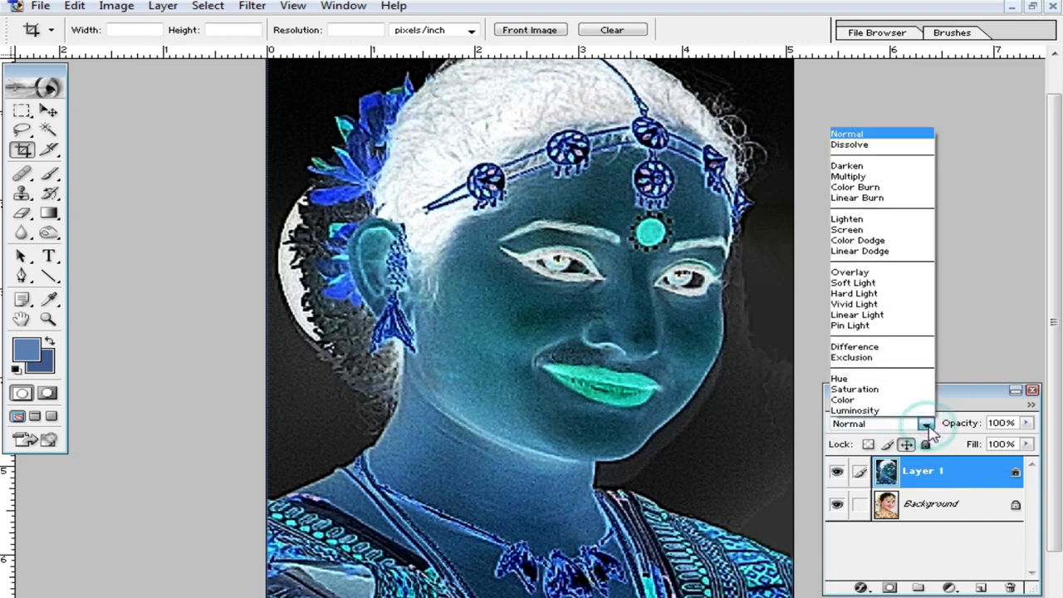
click(875, 306)
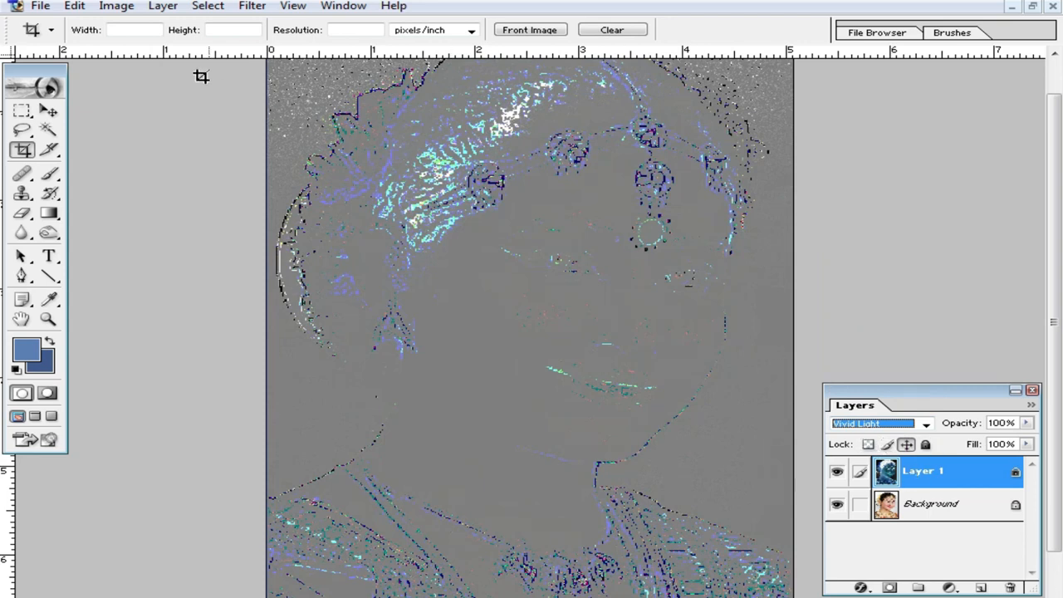
click(252, 8)
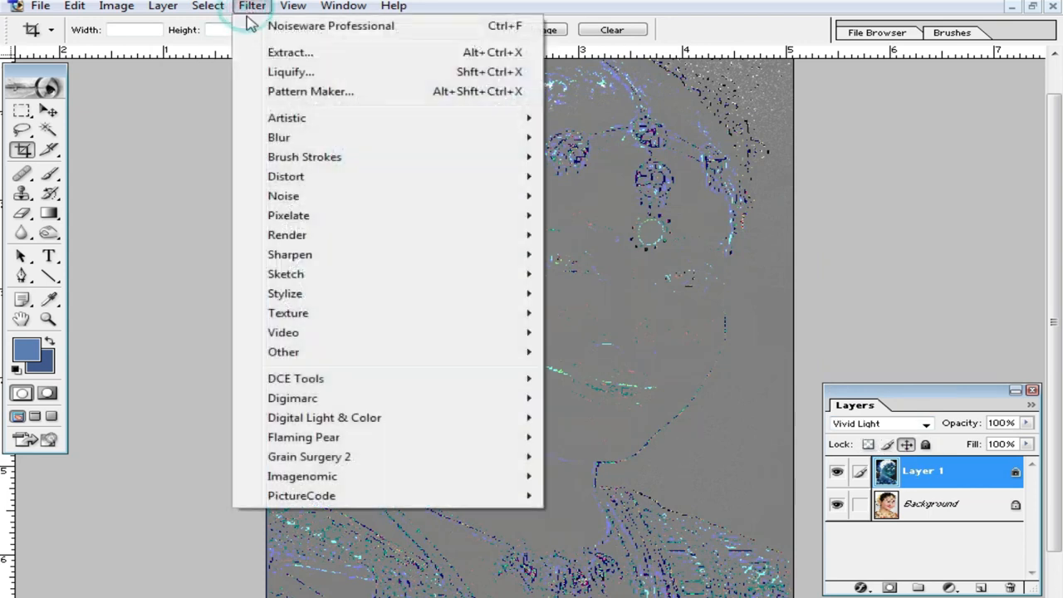
mouse_move(344, 355)
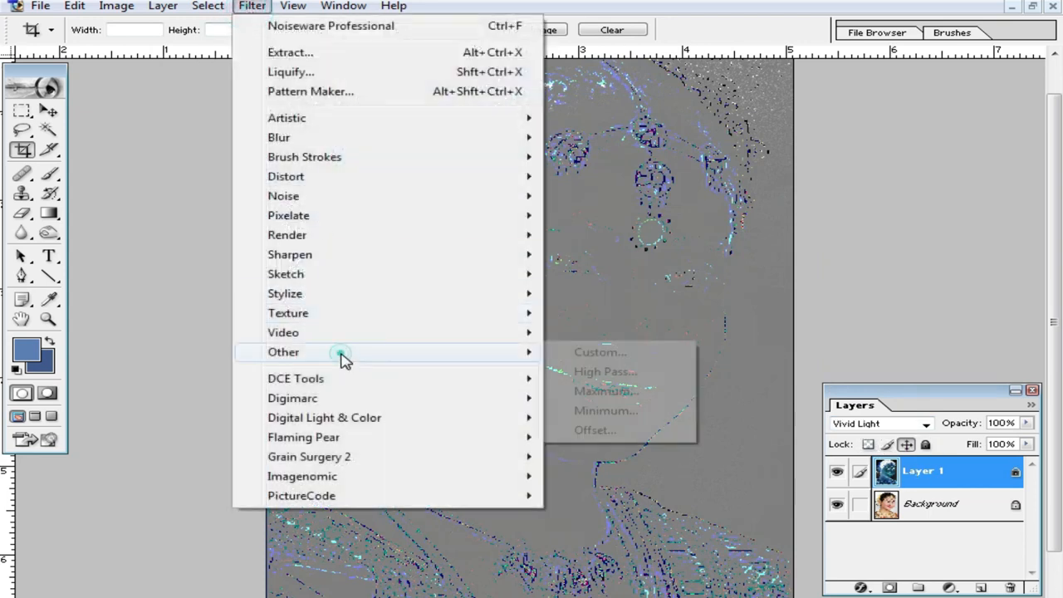
click(611, 373)
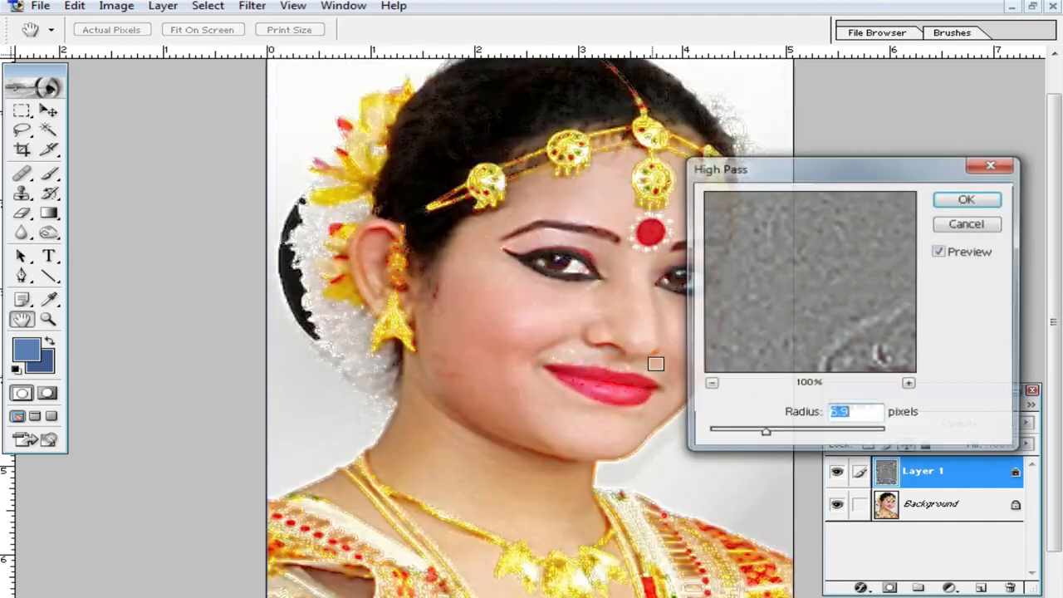
mouse_move(765, 438)
mouse_down()
mouse_move(746, 438)
mouse_move(760, 434)
mouse_up()
drag(781, 433, 782, 436)
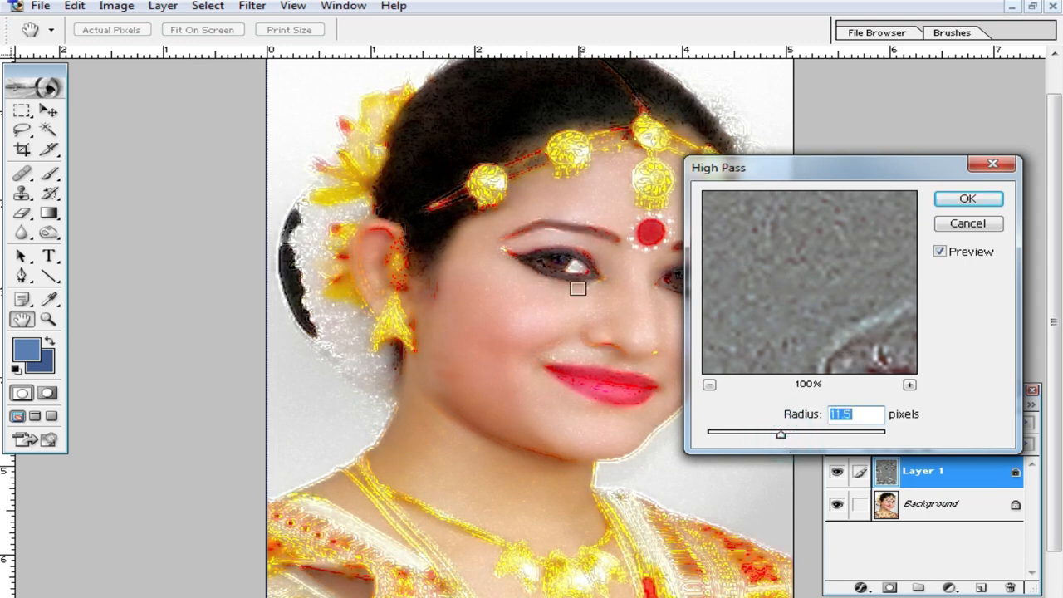
click(969, 199)
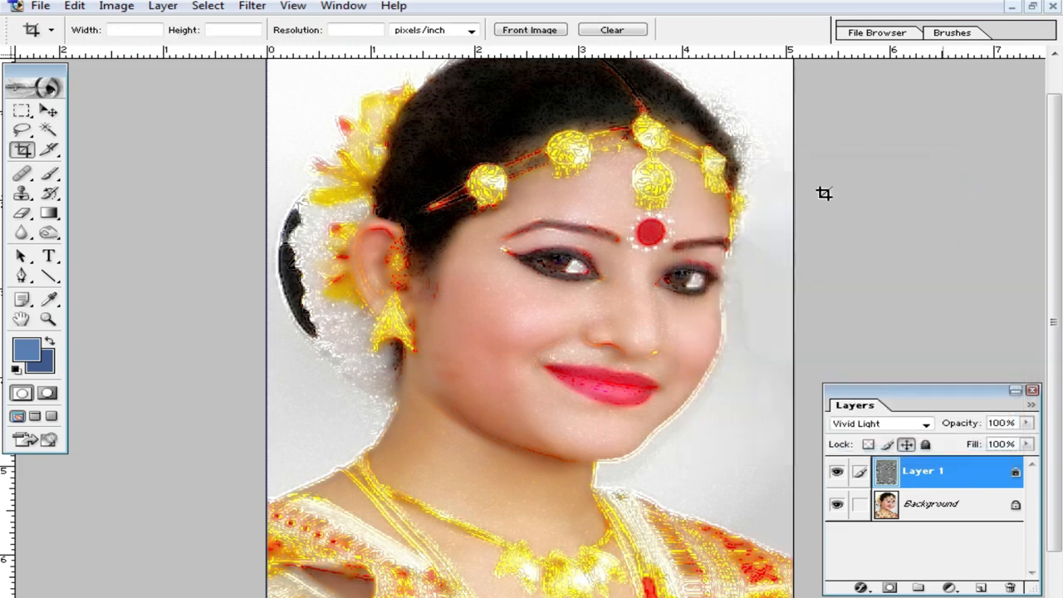
Apply a Gaussian Blur with a radius of 1.4 pixels to Layer 1
click(251, 7)
mouse_move(329, 140)
click(631, 178)
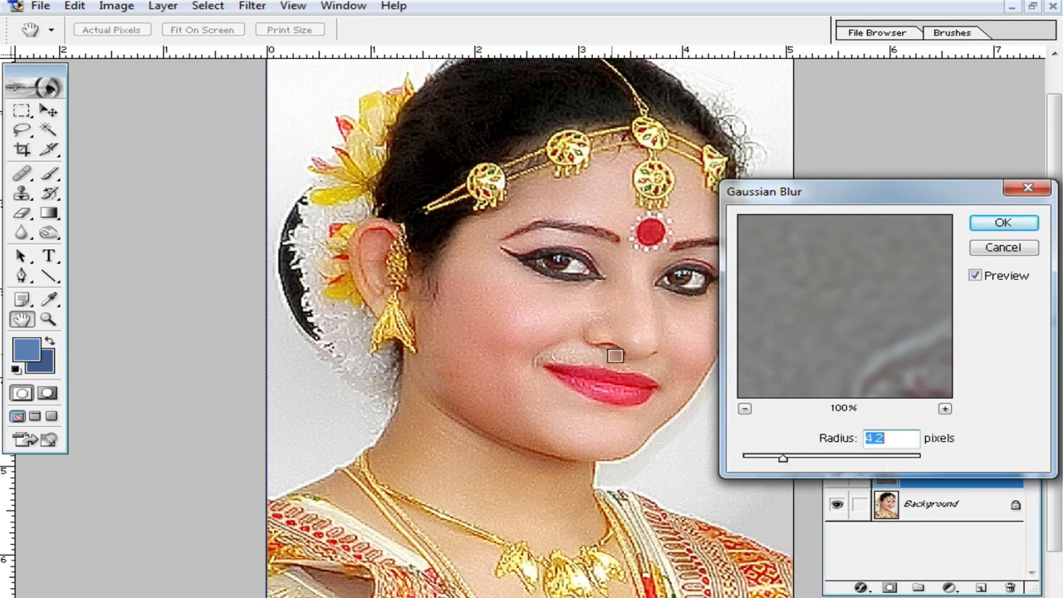
drag(787, 462, 852, 458)
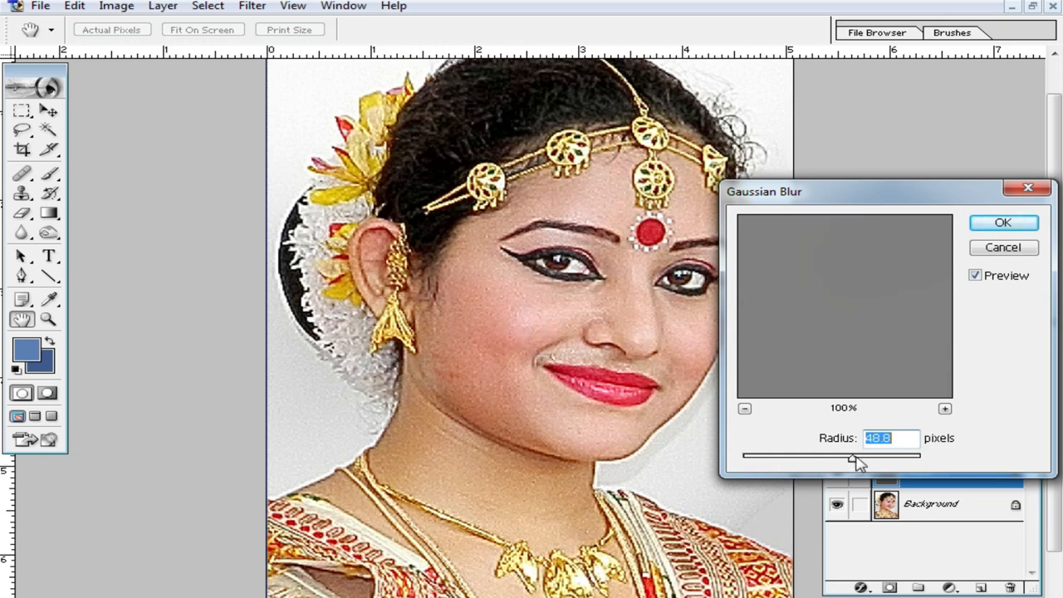
drag(854, 462, 758, 463)
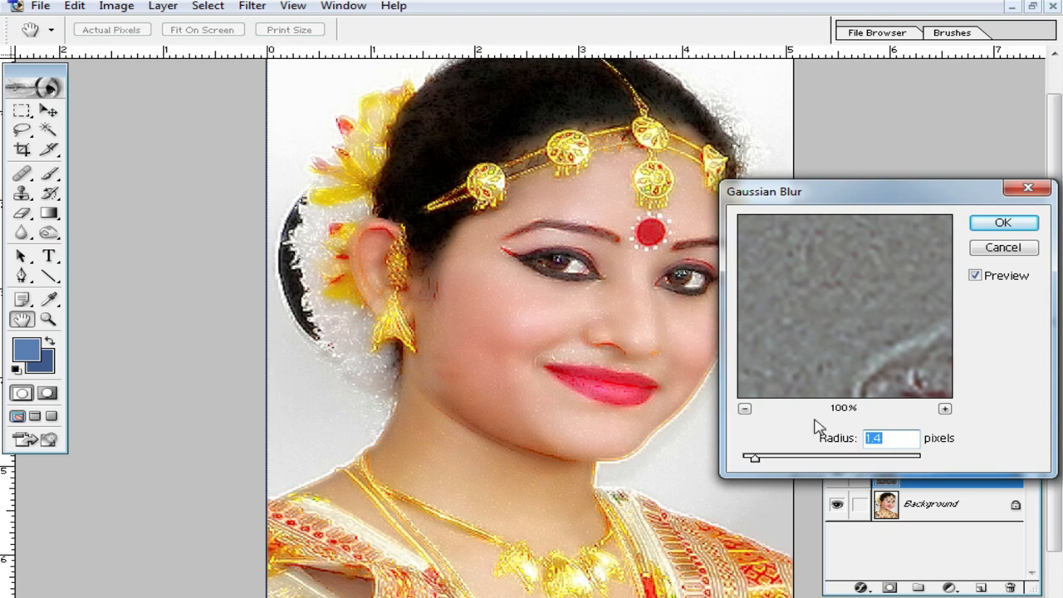
click(1008, 224)
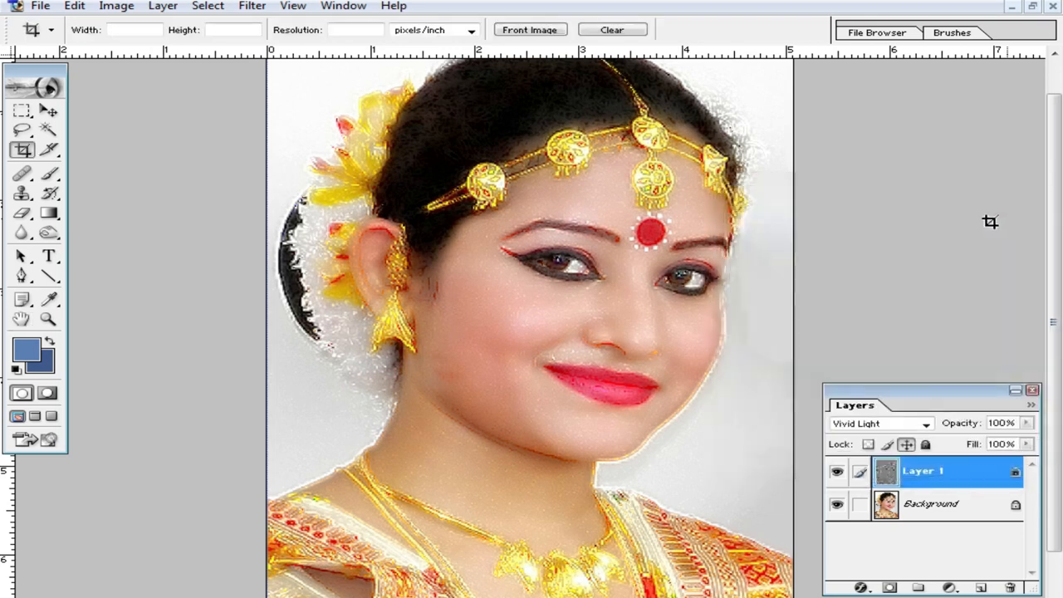
Add a layer mask to Layer 1 and invert it to black to hide the smoothing effect
click(890, 589)
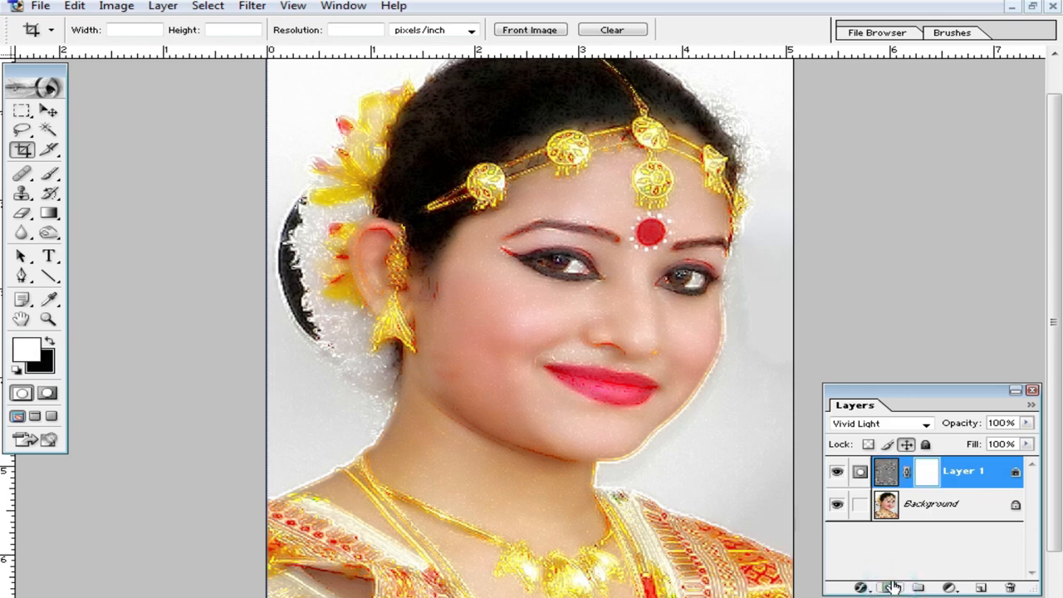
key(ctrl+i)
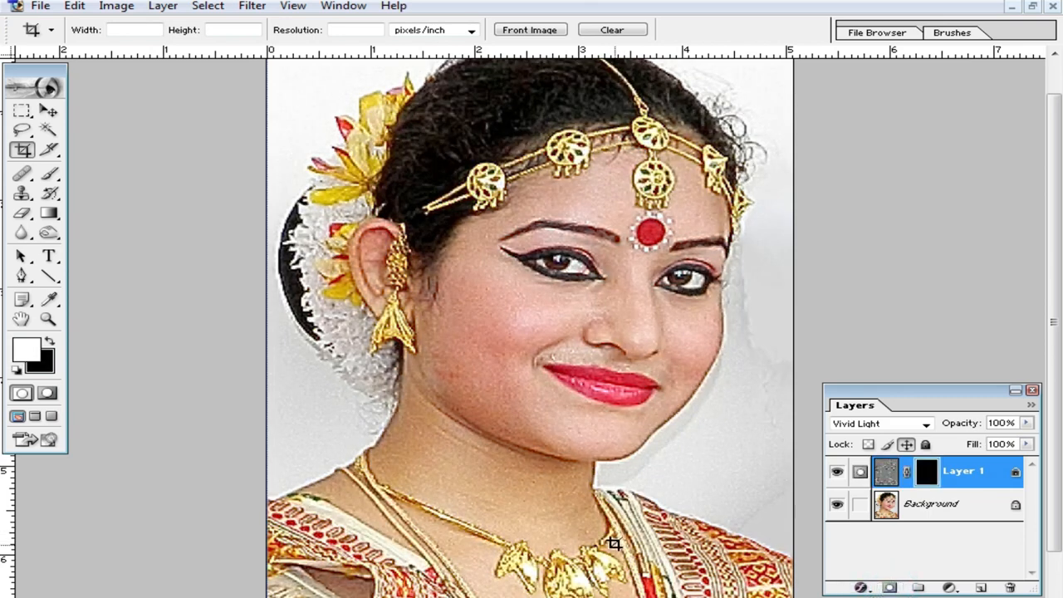
Set up the Brush tool with a soft round tip 108 px in diameter for painting white on the mask
click(50, 175)
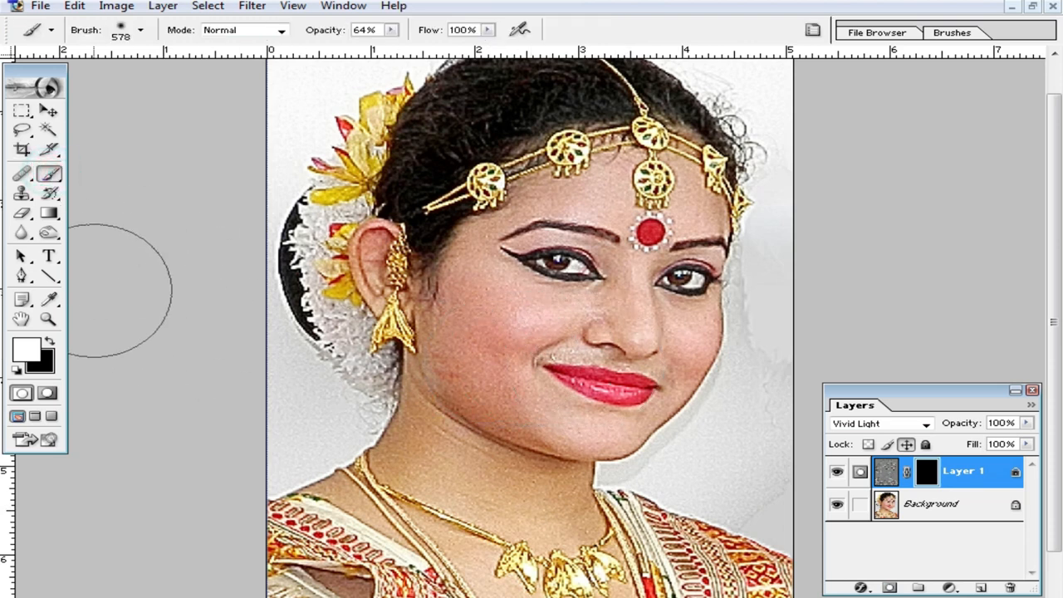
click(50, 176)
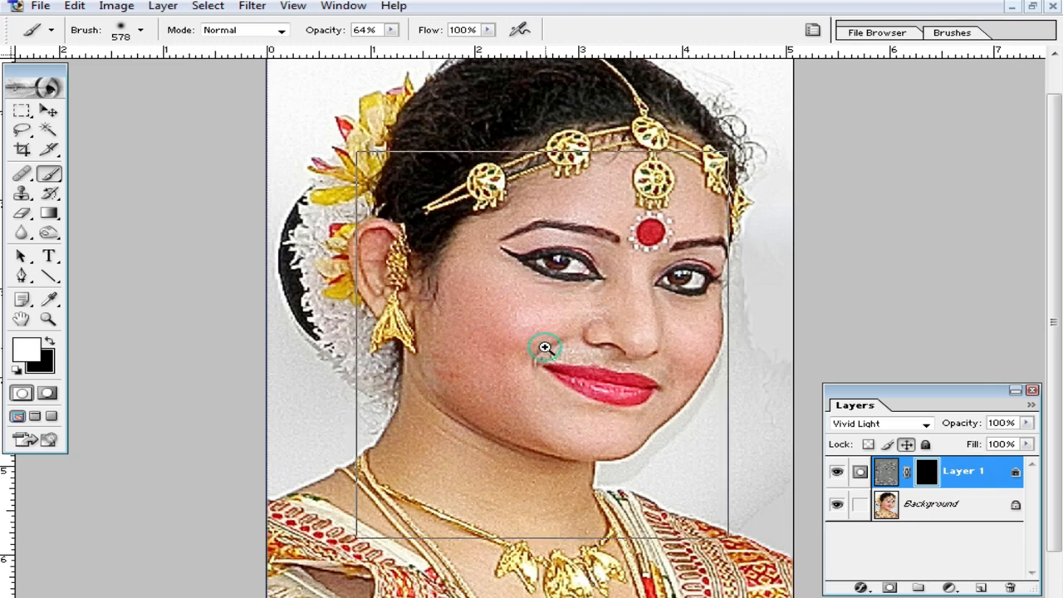
ctrl+click(510, 315)
right_click(551, 307)
click(676, 340)
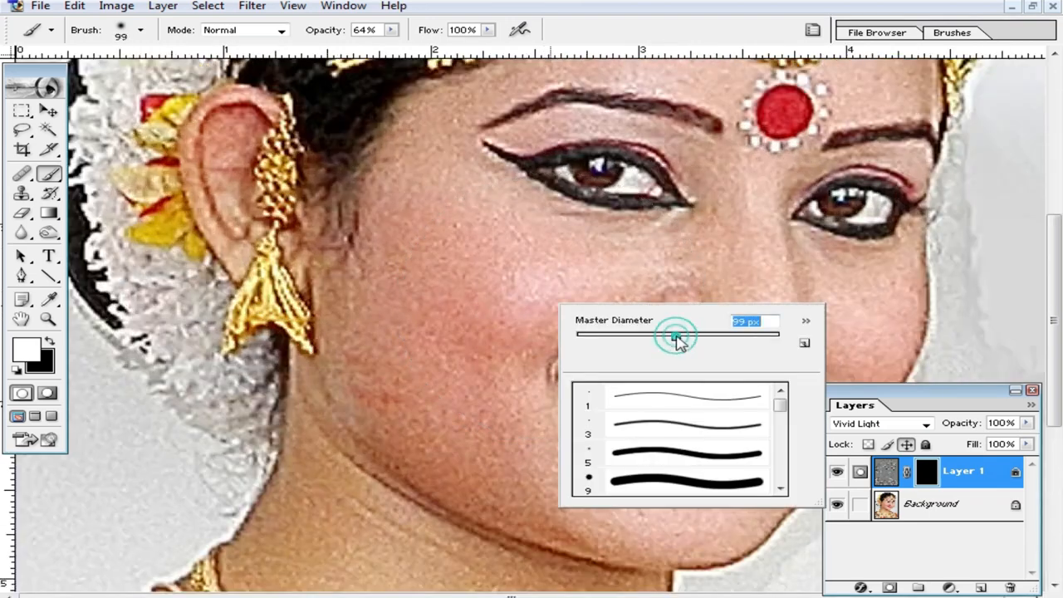
click(647, 336)
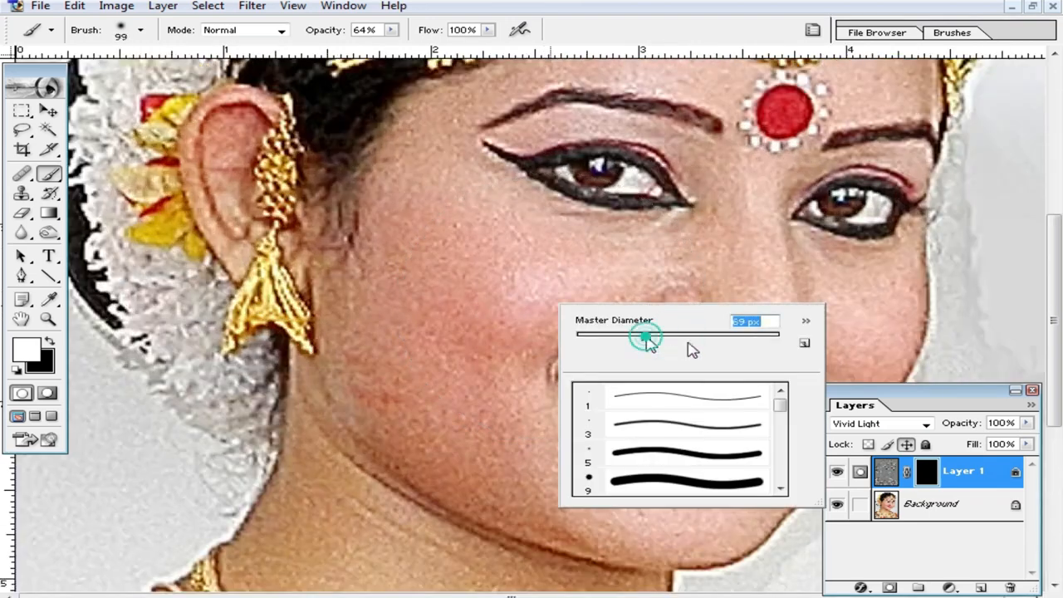
click(783, 412)
click(700, 437)
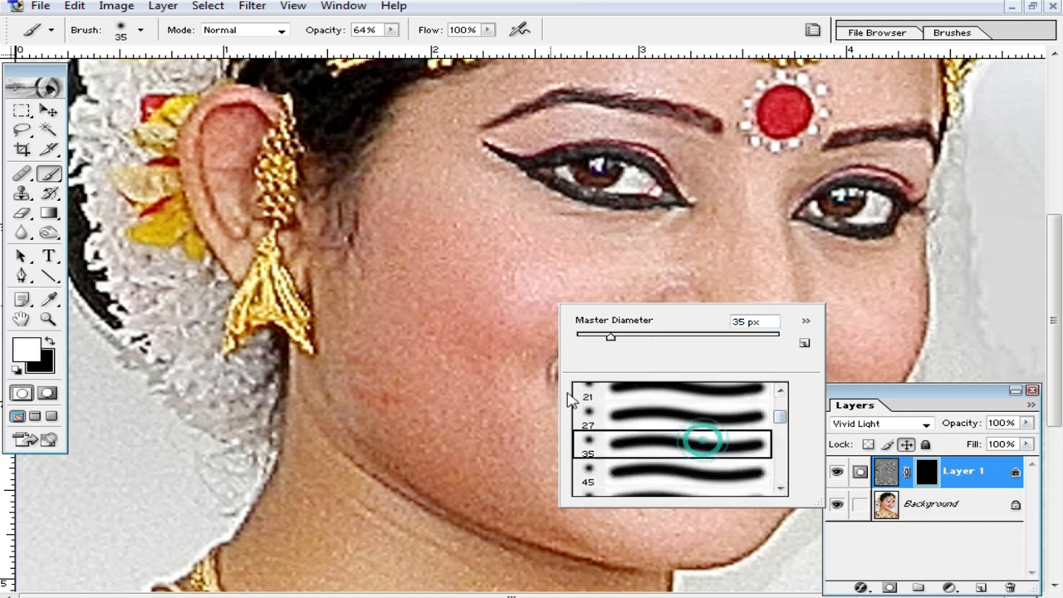
right_click(550, 295)
click(654, 324)
drag(515, 280, 543, 271)
right_click(503, 285)
drag(622, 318, 641, 318)
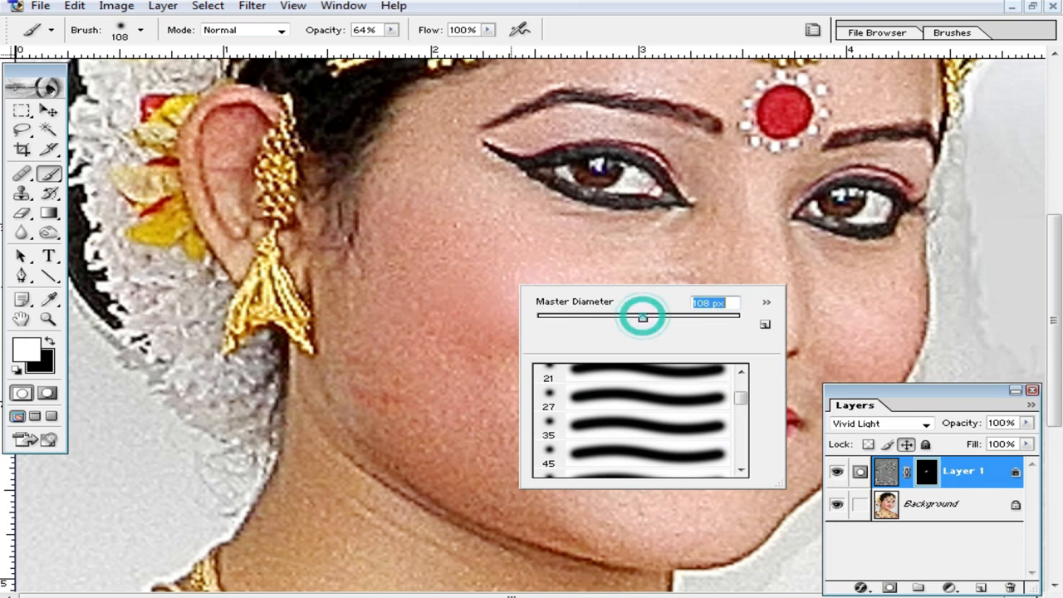
Raise the brush opacity to 100% and paint white on Layer 1's mask over the cheeks, nose, upper lip and forehead
click(501, 262)
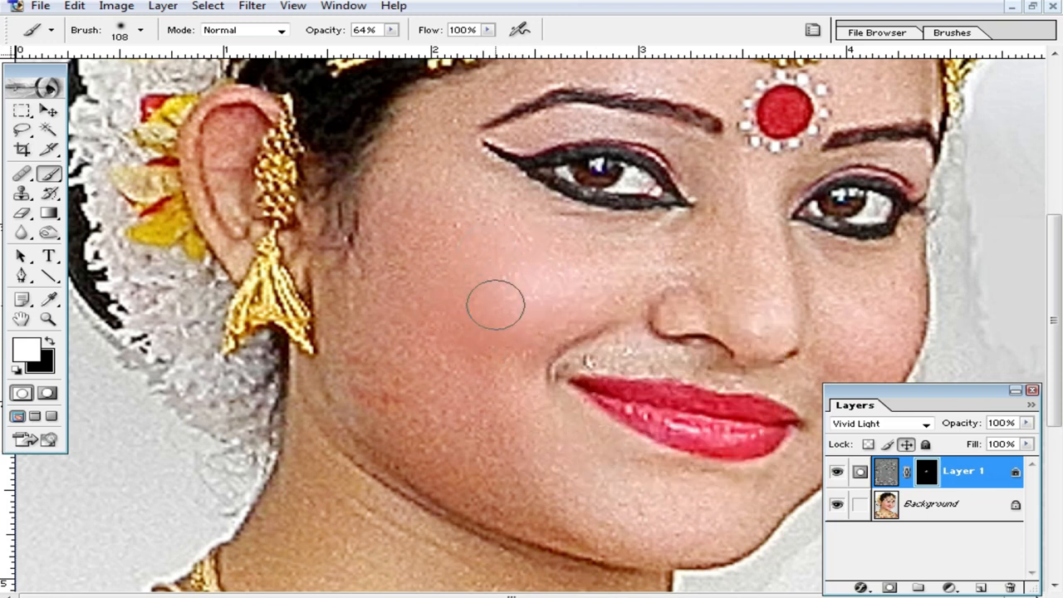
mouse_move(530, 467)
mouse_down()
mouse_move(408, 282)
mouse_move(384, 321)
mouse_move(469, 319)
mouse_up()
mouse_move(391, 31)
mouse_down()
mouse_move(409, 48)
mouse_move(437, 48)
mouse_up()
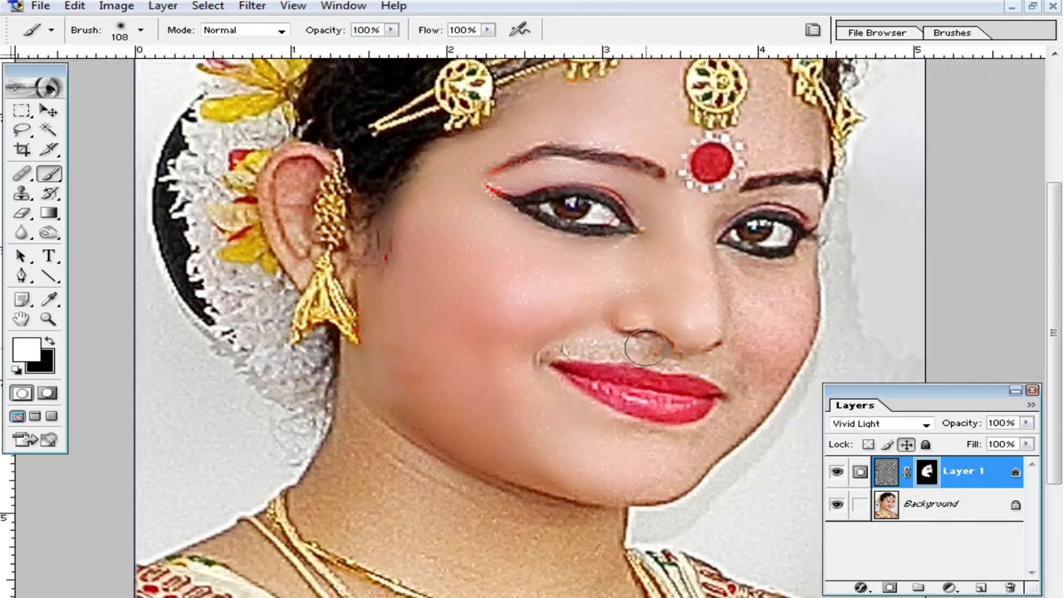
drag(647, 347, 526, 343)
mouse_move(655, 268)
mouse_down()
mouse_move(720, 275)
mouse_move(747, 325)
mouse_move(800, 257)
mouse_up()
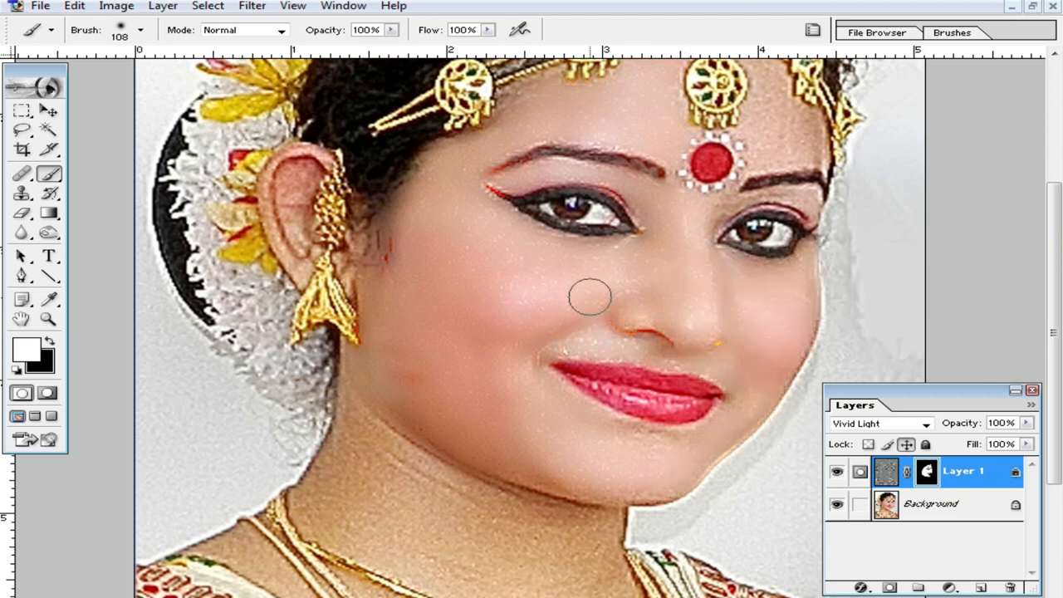
mouse_move(682, 231)
mouse_down()
mouse_move(716, 260)
mouse_move(693, 231)
mouse_move(746, 200)
mouse_move(817, 205)
mouse_up()
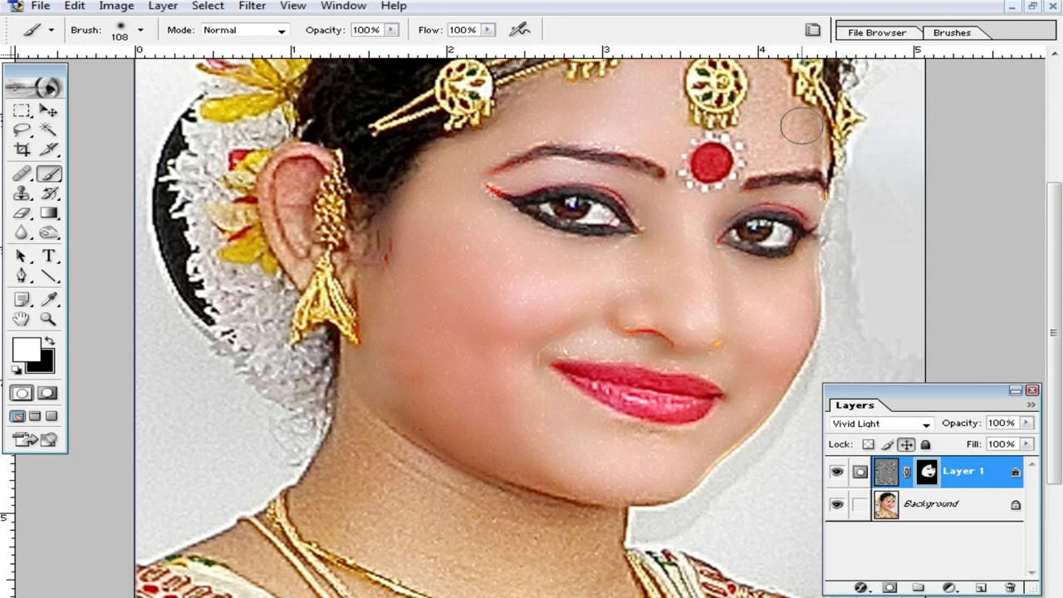
Paint white on Layer 1's mask over the neck, shoulder and the skin around the necklace
scroll(374, 465, down, 2)
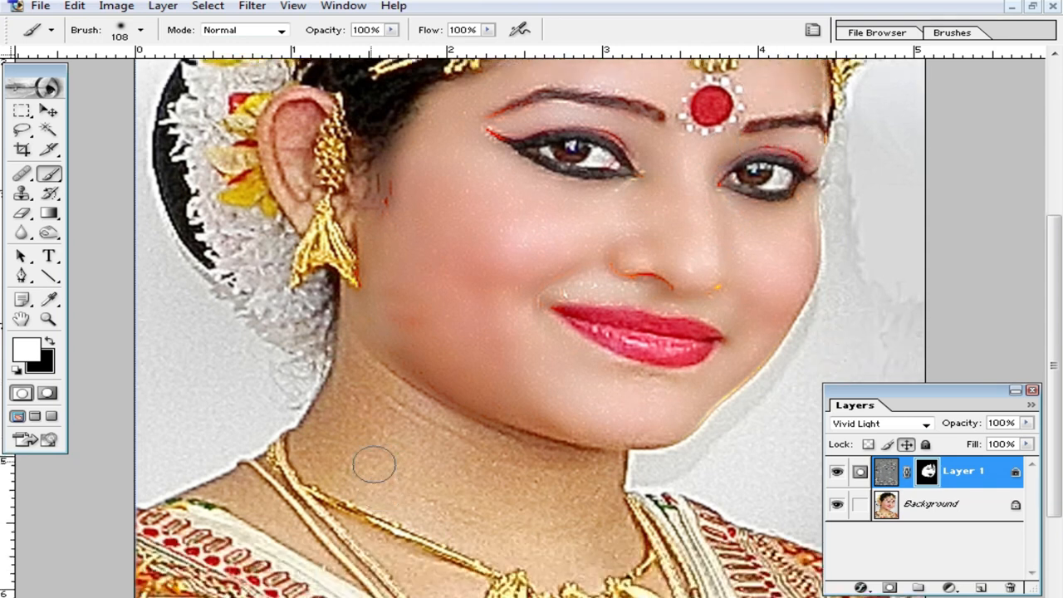
scroll(374, 465, down, 2)
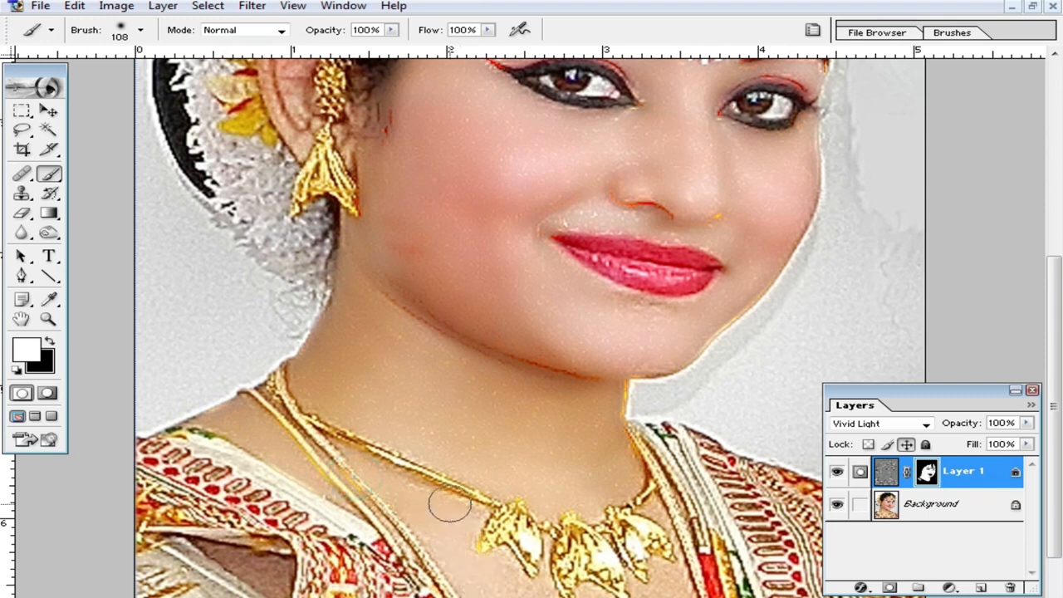
scroll(448, 499, down, 2)
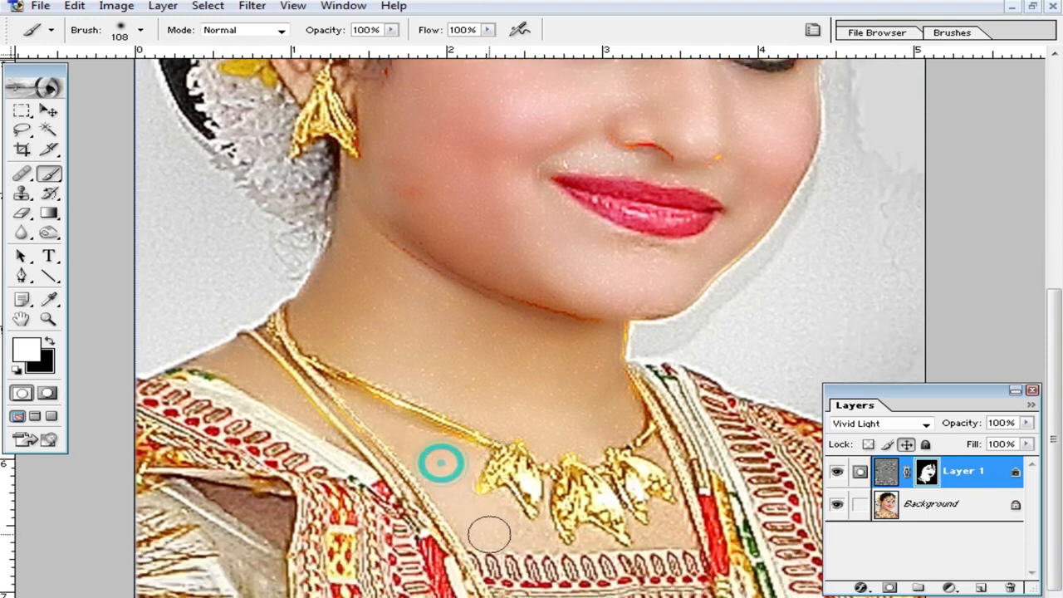
mouse_move(572, 418)
mouse_down()
mouse_move(458, 394)
mouse_move(417, 433)
mouse_up()
mouse_move(423, 442)
mouse_down()
mouse_move(406, 431)
mouse_move(439, 442)
mouse_up()
mouse_move(439, 374)
mouse_down()
mouse_move(359, 355)
mouse_move(356, 312)
mouse_up()
mouse_move(264, 385)
mouse_down()
mouse_move(244, 346)
mouse_move(260, 360)
mouse_up()
Touch up the mask in white beside the mouth, at the temple and over the ear
scroll(407, 320, up, 3)
drag(537, 243, 536, 243)
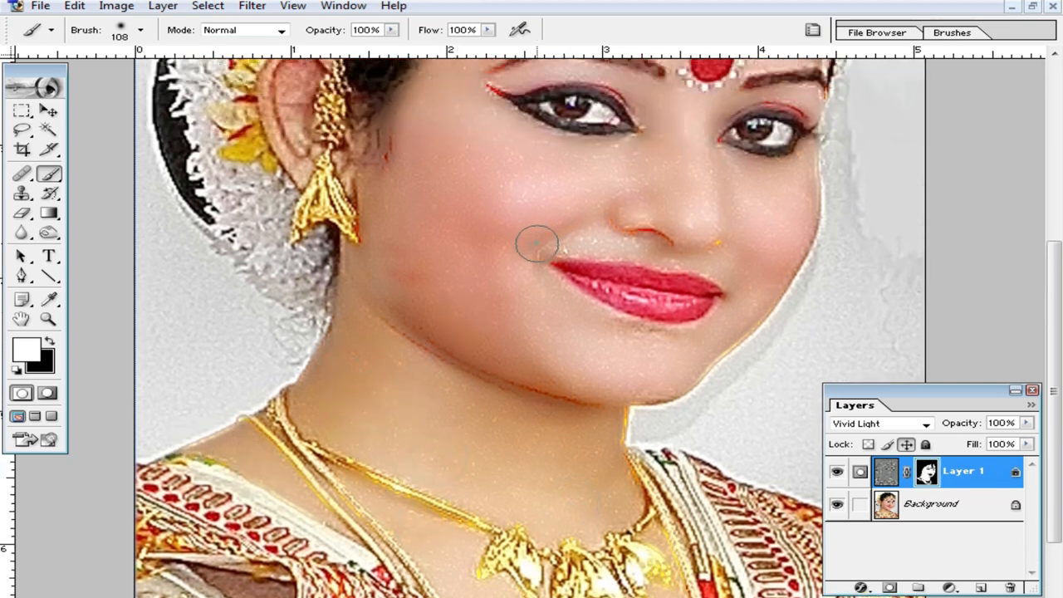
scroll(557, 202, up, 2)
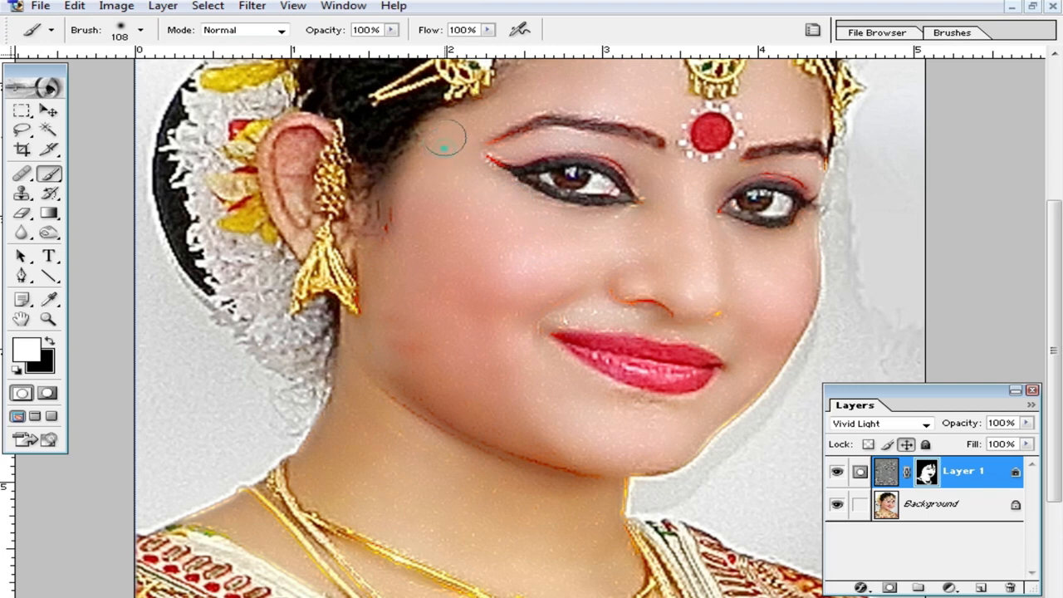
scroll(449, 142, up, 1)
mouse_move(297, 181)
mouse_down()
mouse_move(294, 258)
mouse_move(330, 306)
mouse_up()
Merge Layer 1 down into the Background layer
alt+click(672, 363)
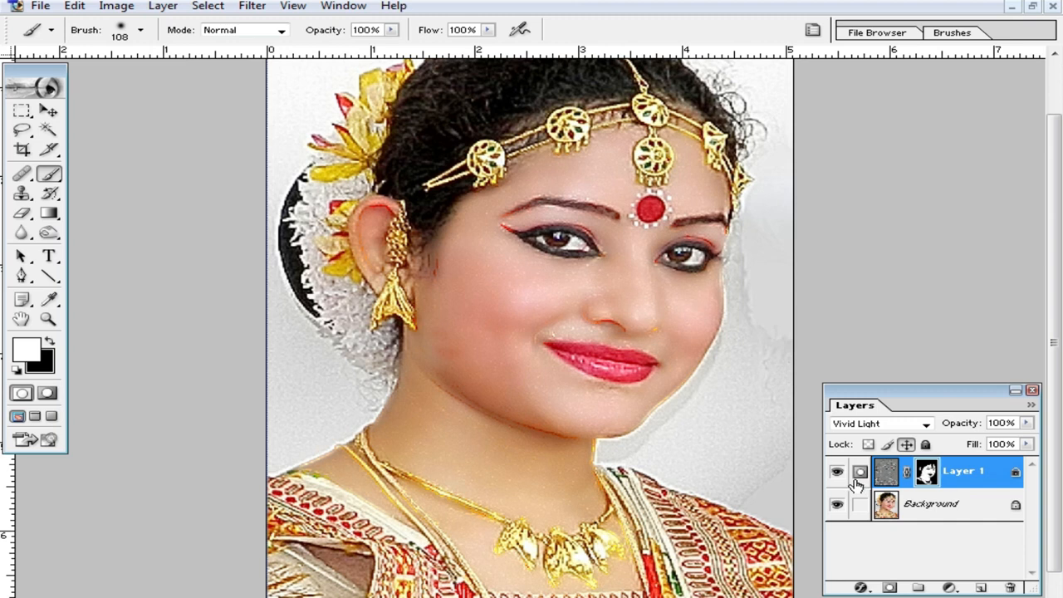
key(ctrl+e)
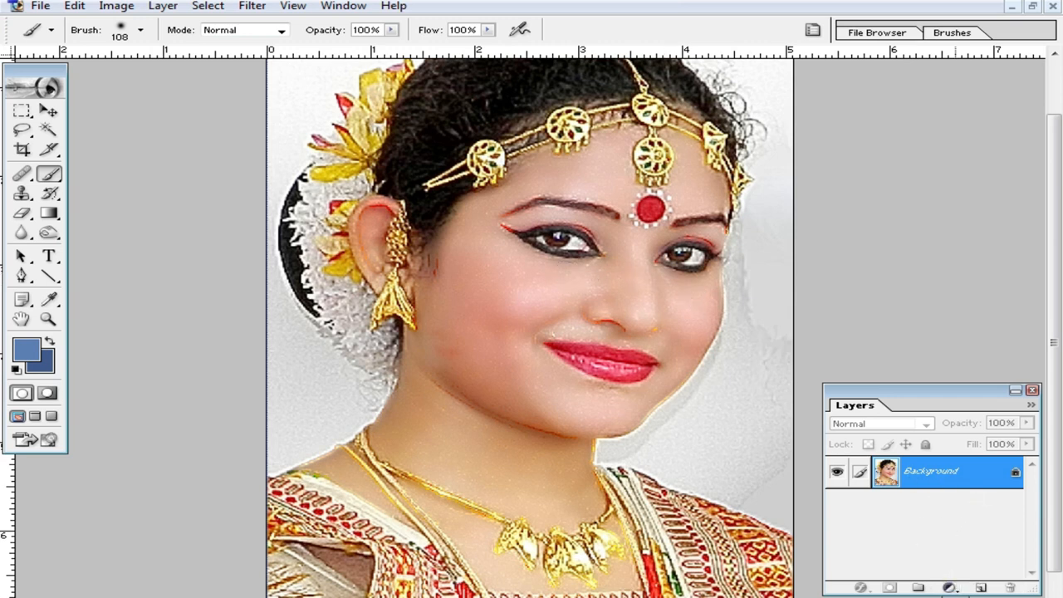
Duplicate the Background layer and apply a Gaussian Blur with a radius of 11.5 pixels to the copy
key(ctrl+j)
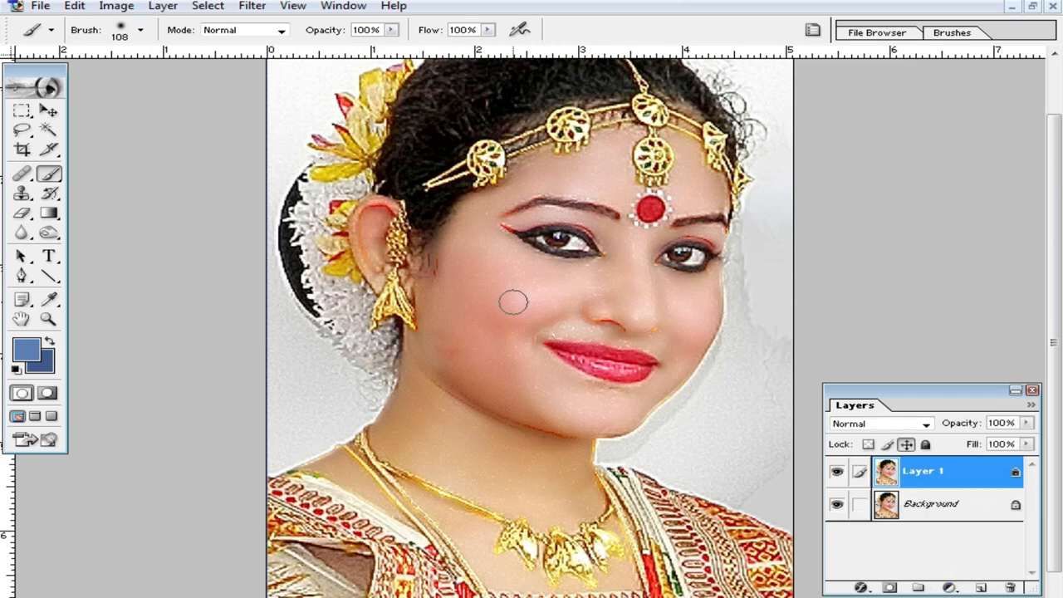
click(252, 6)
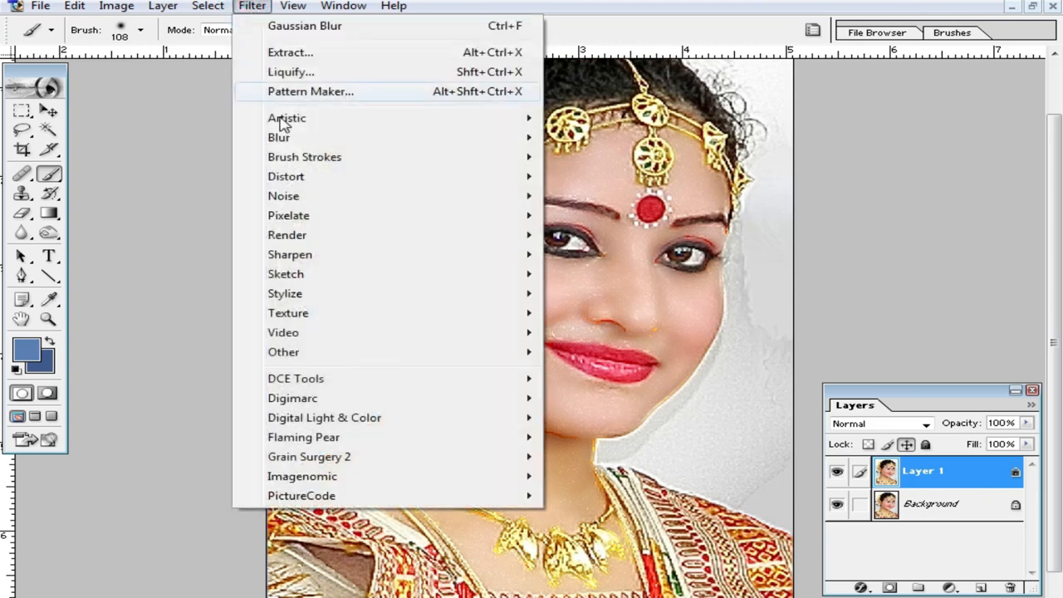
mouse_move(328, 139)
click(649, 177)
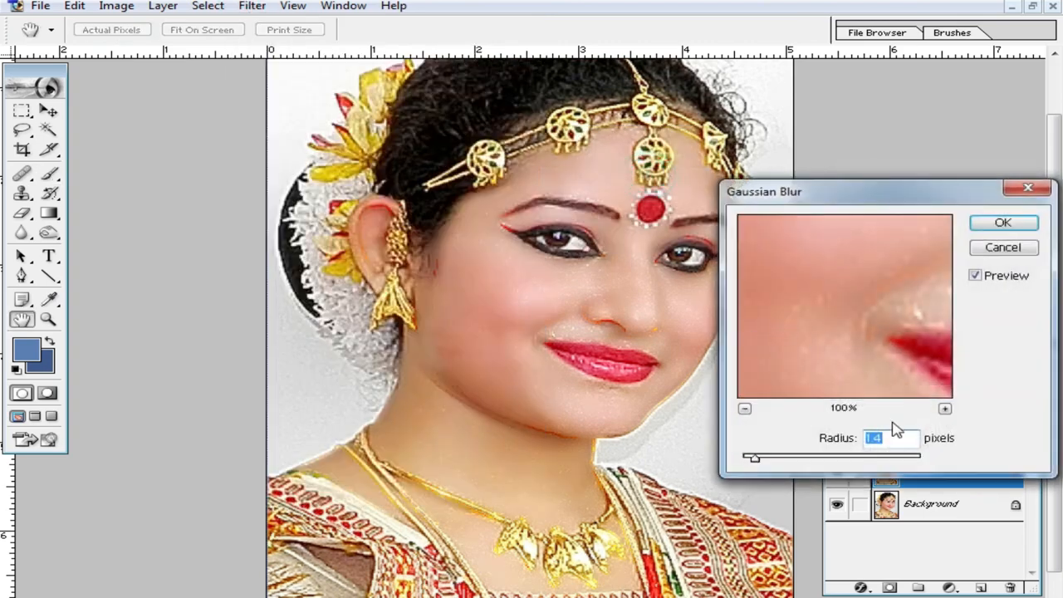
drag(762, 464, 815, 457)
click(815, 458)
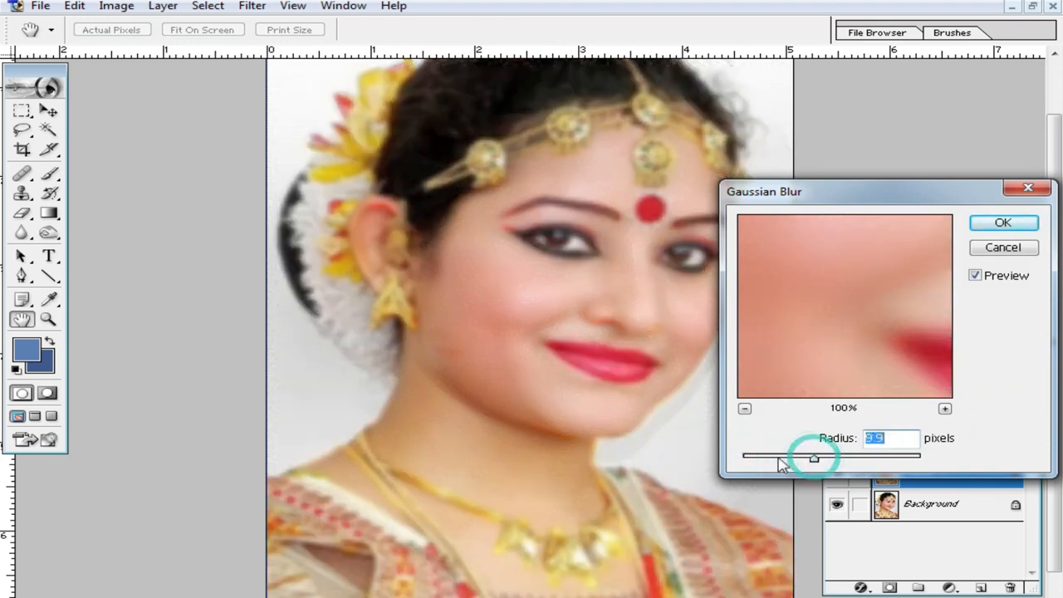
drag(814, 462, 819, 462)
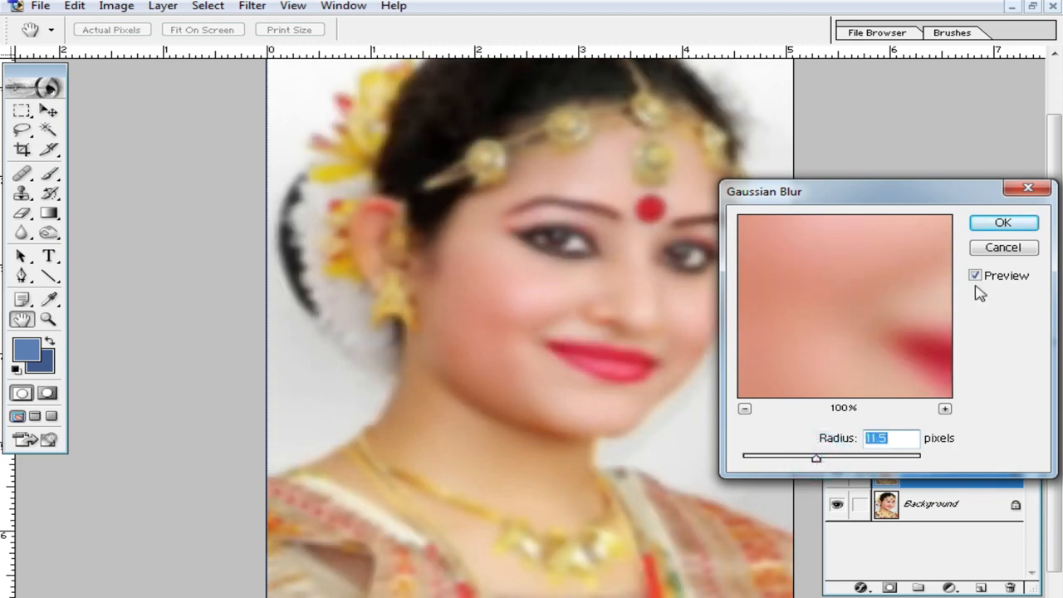
click(1011, 228)
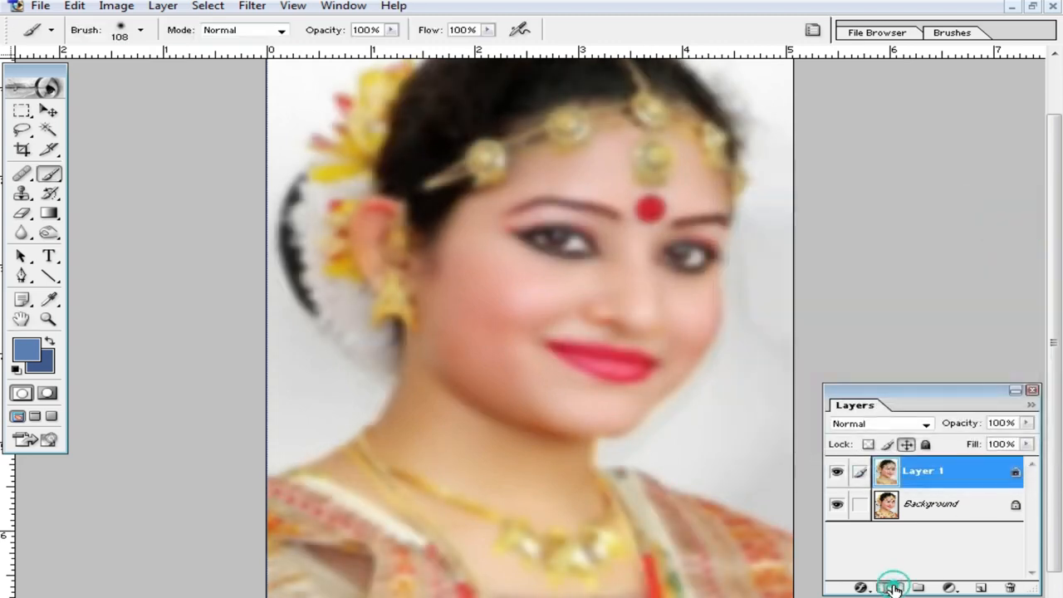
Add a layer mask to Layer 1, invert it to black and paint white over the cheek nearest the earring
click(891, 588)
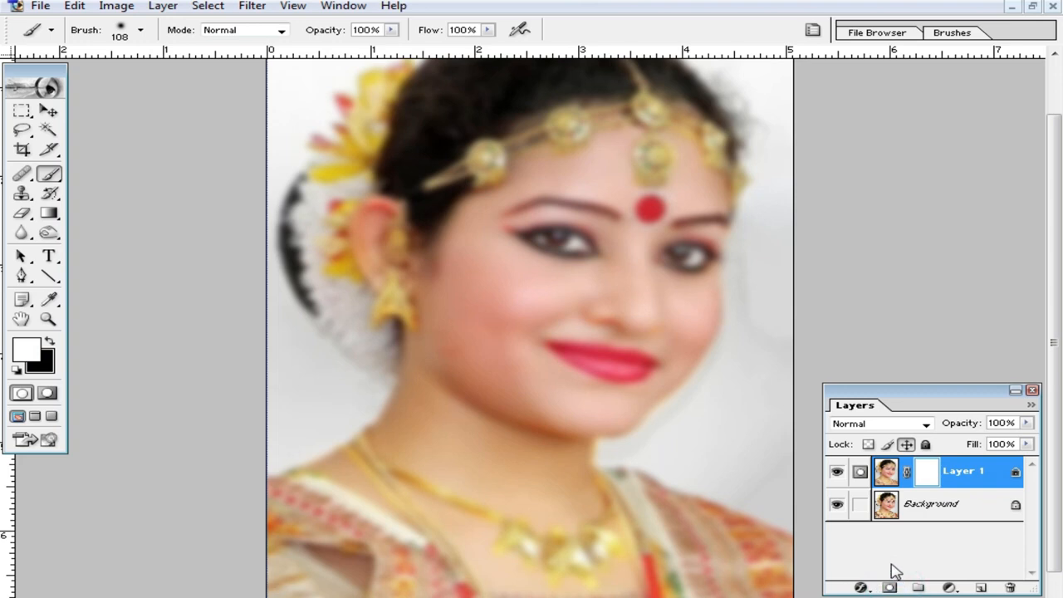
key(ctrl+i)
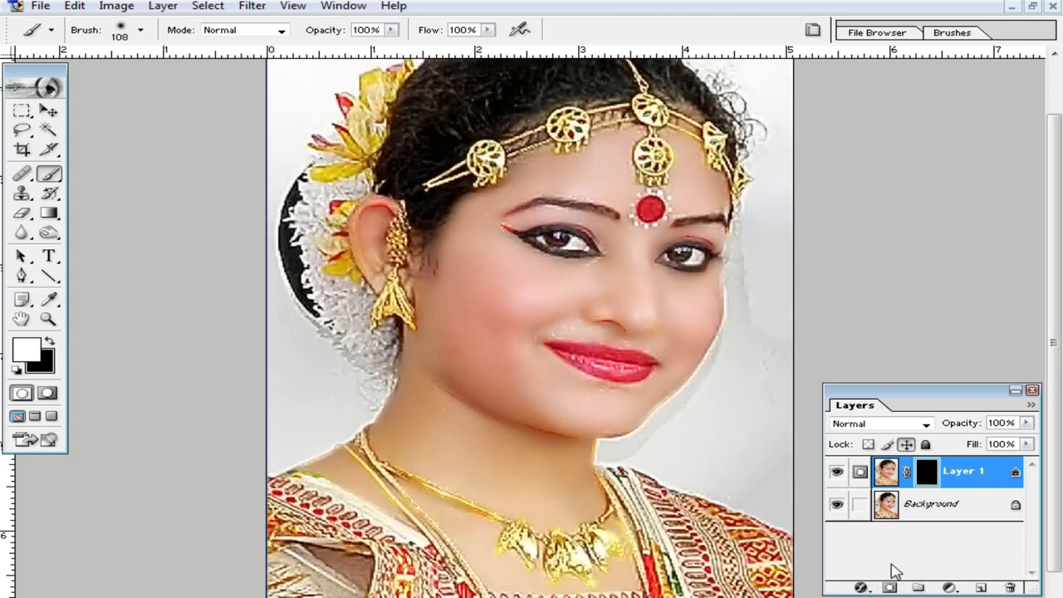
click(557, 284)
click(561, 318)
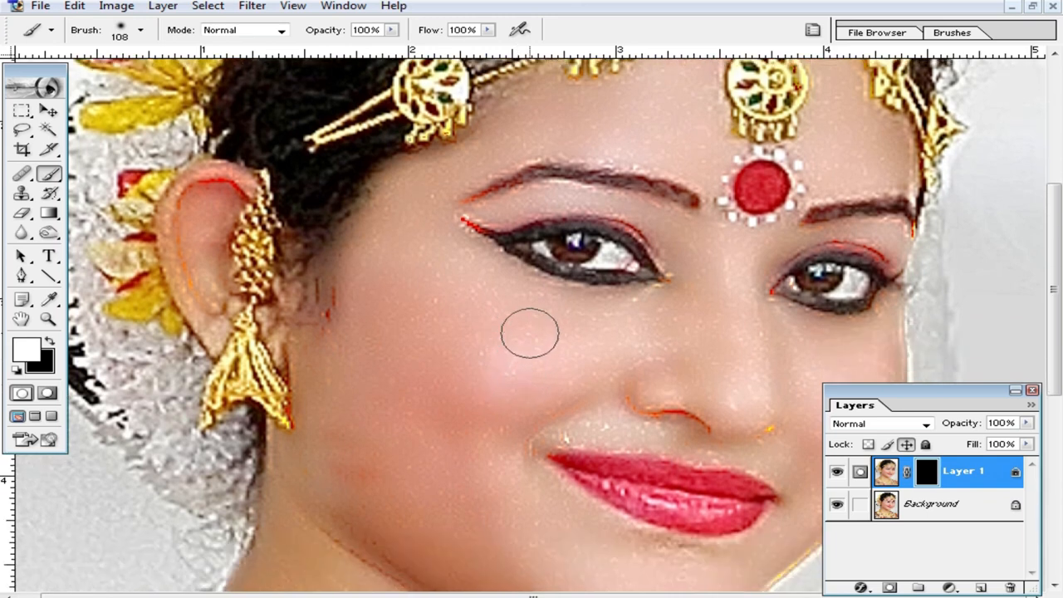
click(476, 310)
mouse_move(542, 326)
mouse_down()
mouse_move(474, 384)
mouse_move(534, 363)
mouse_move(472, 454)
mouse_move(497, 441)
mouse_move(540, 512)
mouse_move(592, 546)
mouse_move(470, 482)
mouse_move(452, 501)
mouse_up()
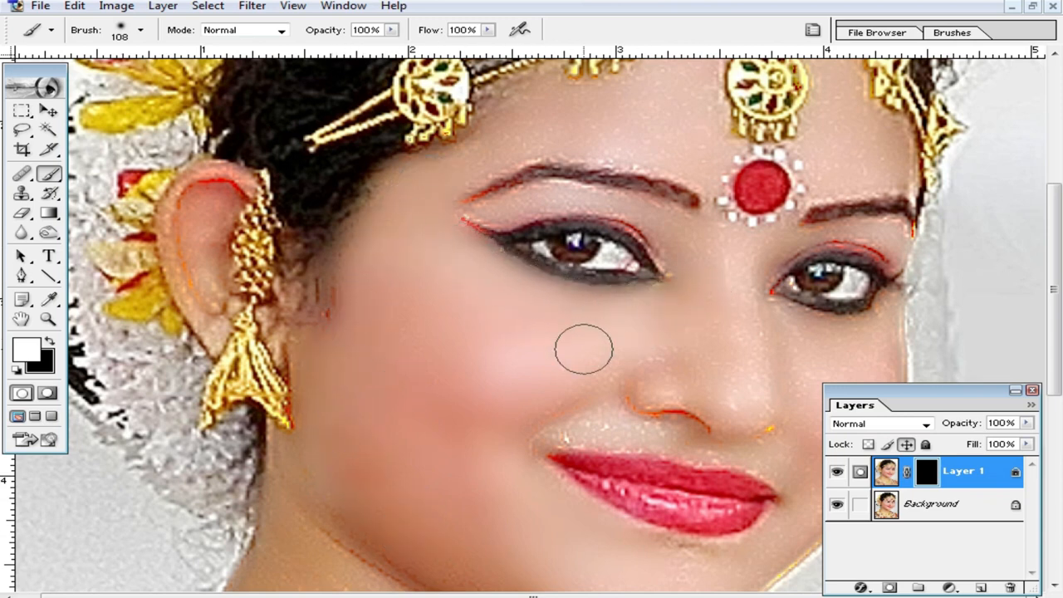
Paint white on the mask over the nose, and with the brush reduced to 71 px, between the nearer eye and its eyebrow
mouse_move(603, 379)
mouse_down()
mouse_move(688, 371)
mouse_move(697, 393)
mouse_move(752, 392)
mouse_move(748, 316)
mouse_move(693, 254)
mouse_up()
right_click(697, 250)
drag(799, 287, 791, 290)
mouse_move(674, 238)
mouse_down()
mouse_move(579, 196)
mouse_move(481, 208)
mouse_up()
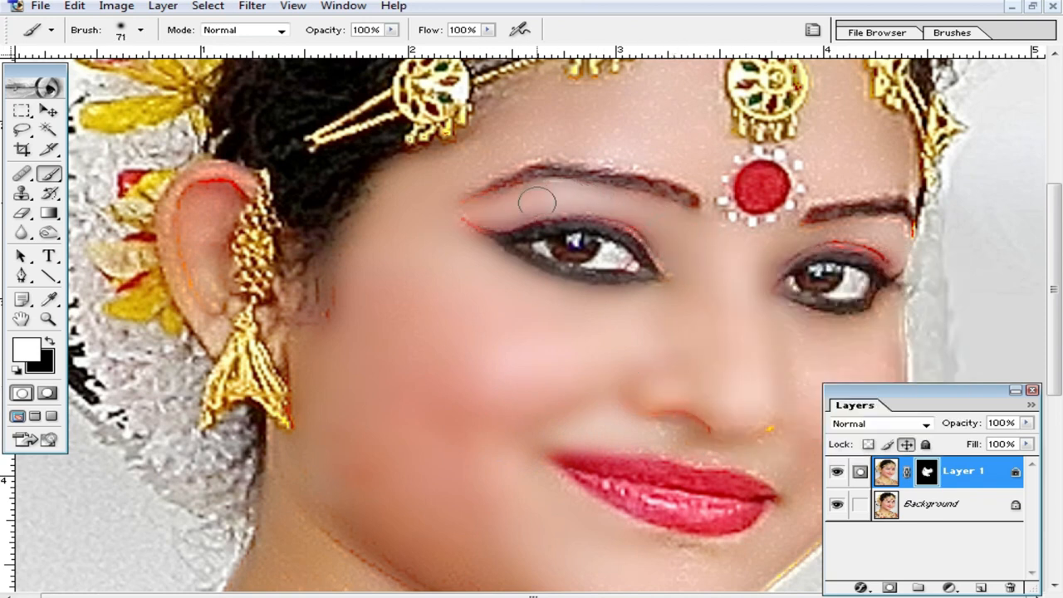
Paint white on Layer 1's mask over the forehead, around the red bindi and over the far eyelid
scroll(686, 278, up, 3)
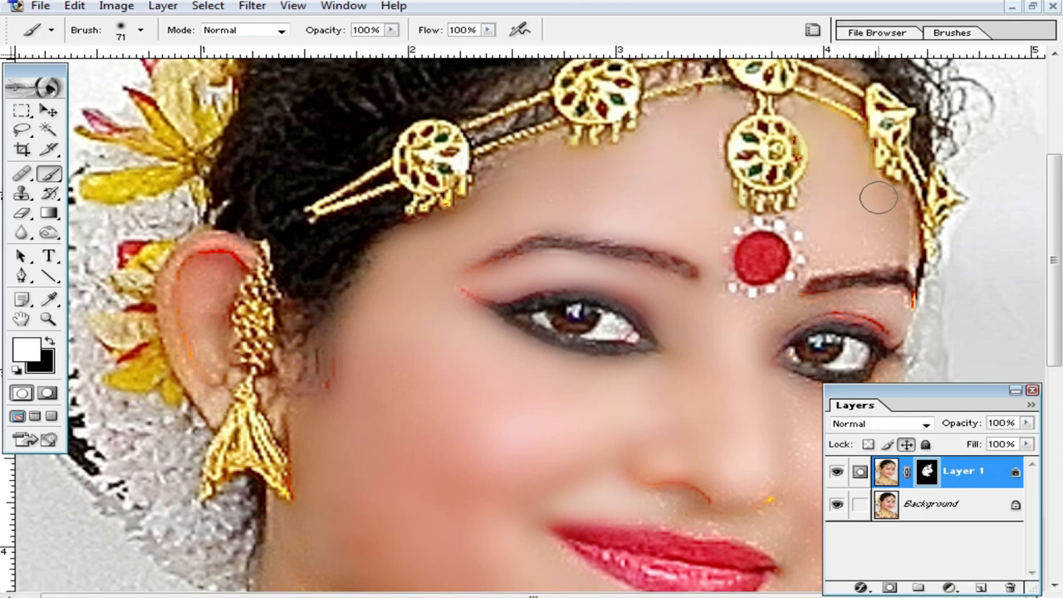
scroll(821, 239, down, 1)
click(775, 274)
drag(833, 250, 892, 247)
click(903, 195)
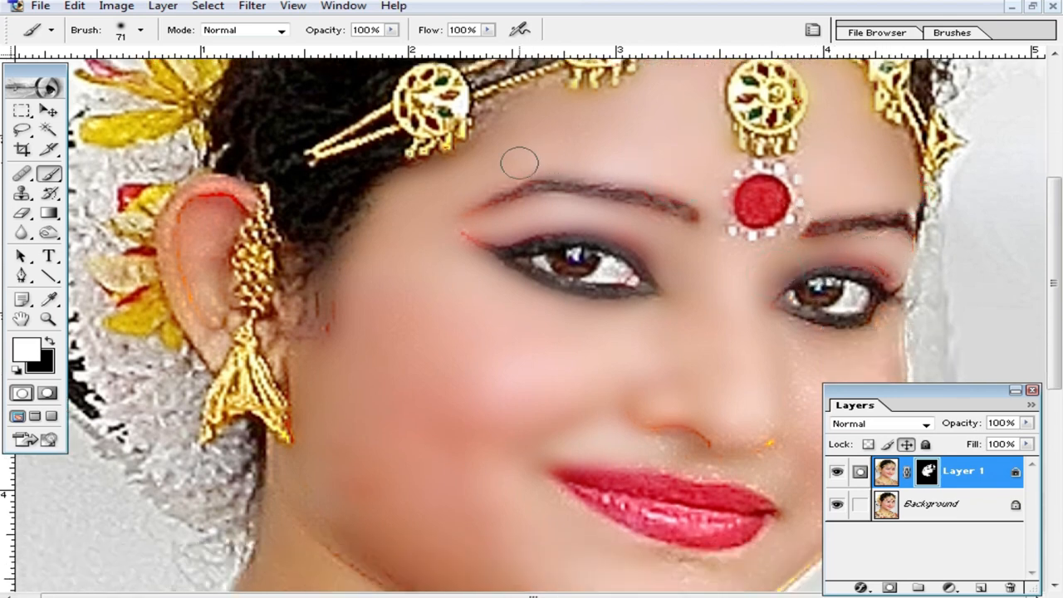
Lower the brush opacity and paint white on the mask over the ear
scroll(374, 249, down, 3)
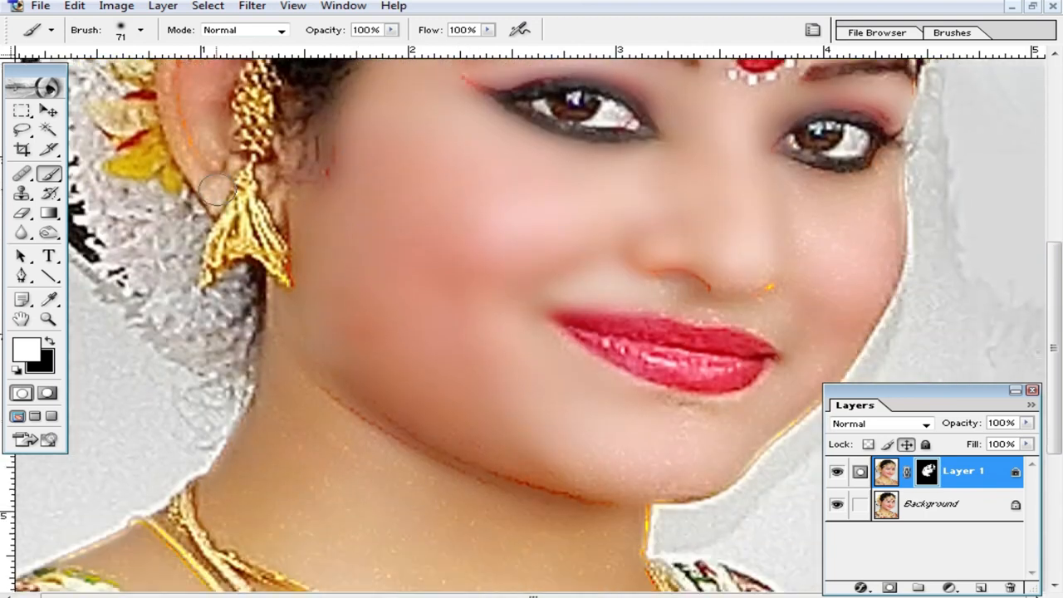
scroll(215, 192, up, 2)
drag(388, 33, 333, 31)
mouse_move(220, 290)
mouse_down()
mouse_move(187, 153)
mouse_move(248, 122)
mouse_up()
Set the brush opacity to 85% and paint white on the mask around the mouth, over the chin and the far cheek
drag(392, 32, 449, 50)
scroll(648, 288, down, 2)
click(786, 249)
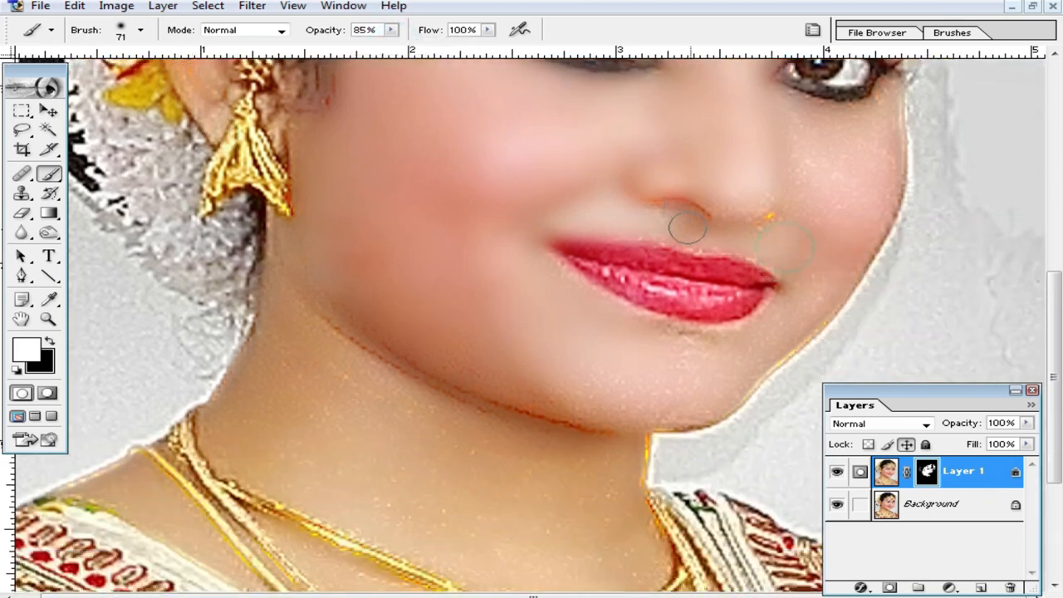
mouse_move(786, 273)
mouse_down()
mouse_move(746, 338)
mouse_move(586, 323)
mouse_move(611, 311)
mouse_move(698, 367)
mouse_up()
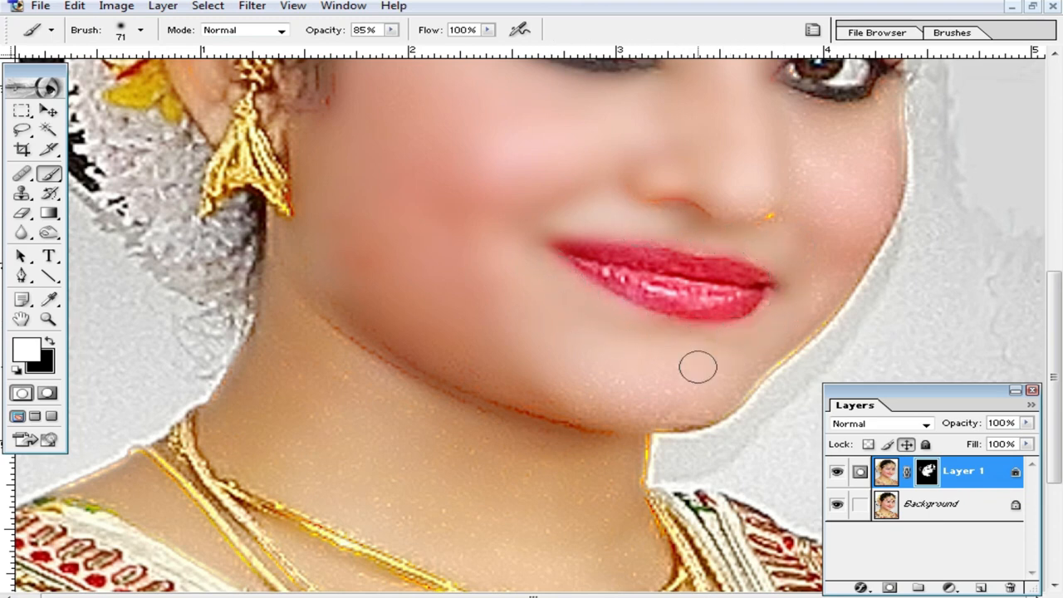
mouse_move(576, 390)
mouse_down()
mouse_move(722, 408)
mouse_move(525, 388)
mouse_up()
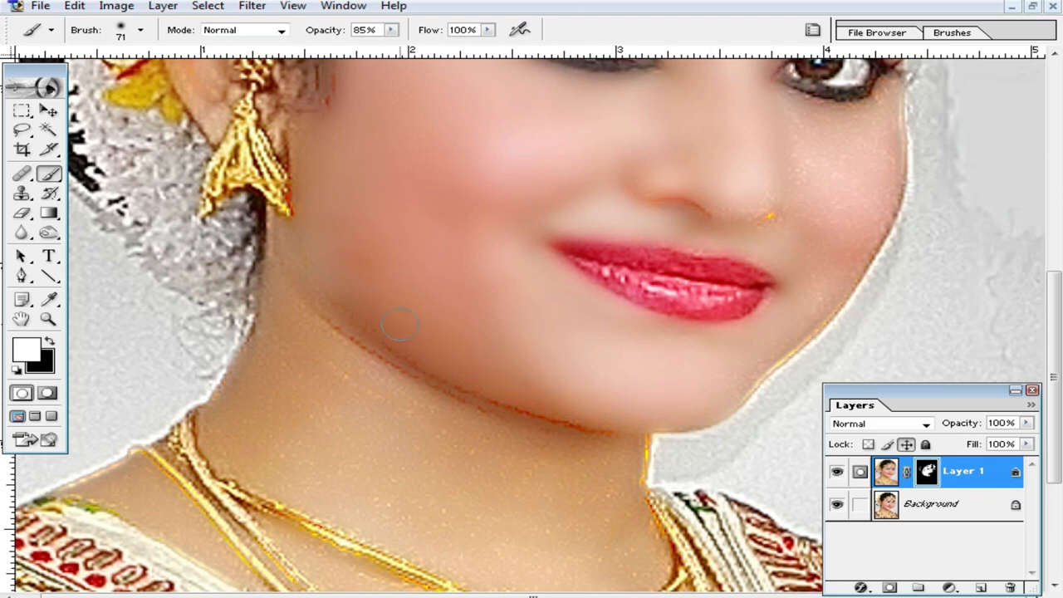
mouse_move(736, 387)
mouse_down()
mouse_move(809, 324)
mouse_move(859, 256)
mouse_move(889, 195)
mouse_move(887, 132)
mouse_up()
scroll(831, 255, up, 3)
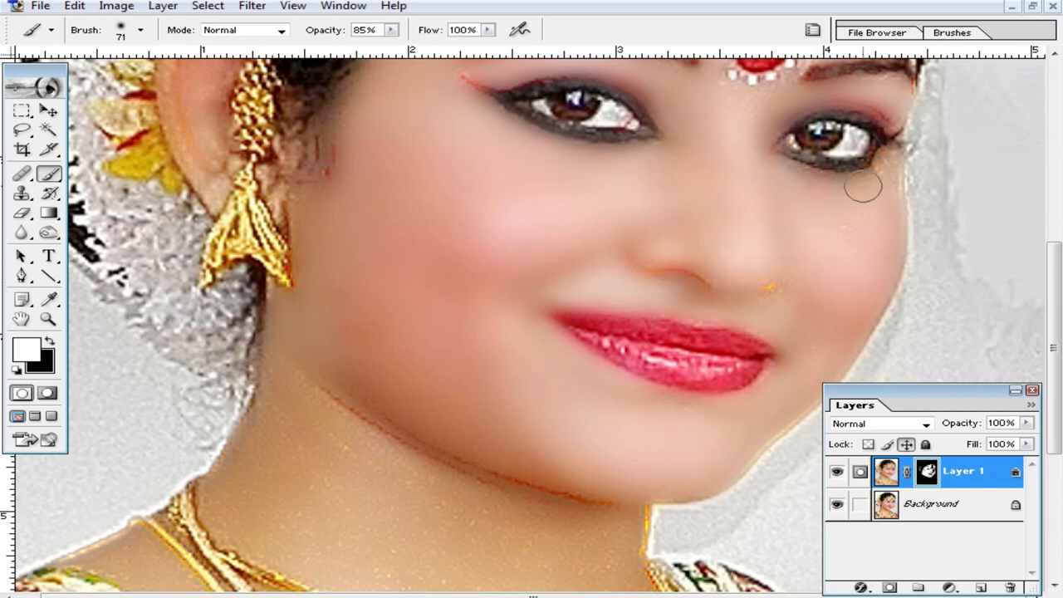
scroll(870, 140, up, 2)
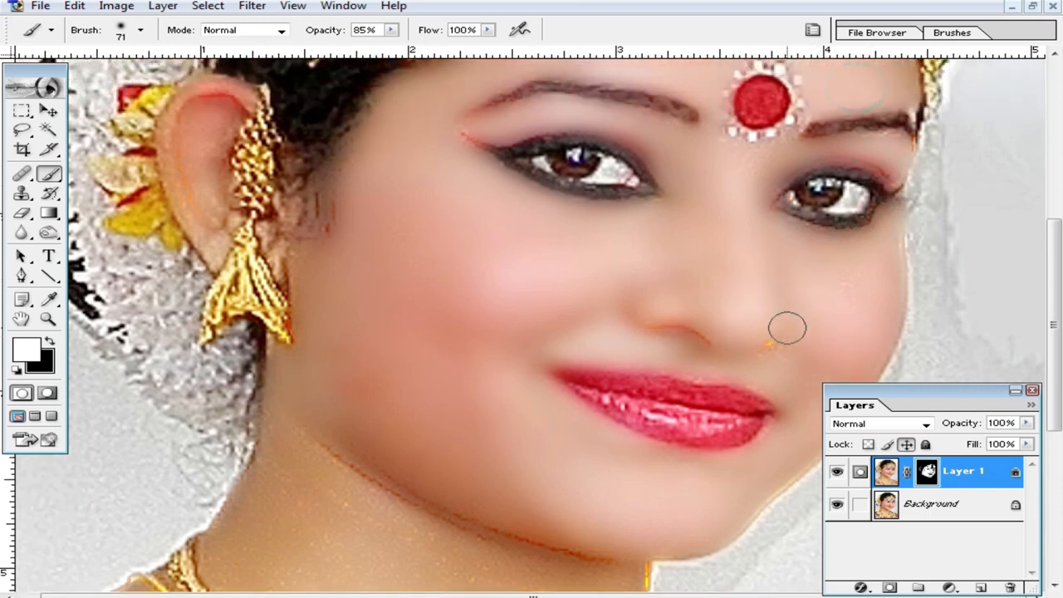
Set the brush size to 70 px and paint white on Layer 1's mask along the jawline
scroll(785, 332, down, 10)
right_click(822, 374)
drag(823, 374, 821, 371)
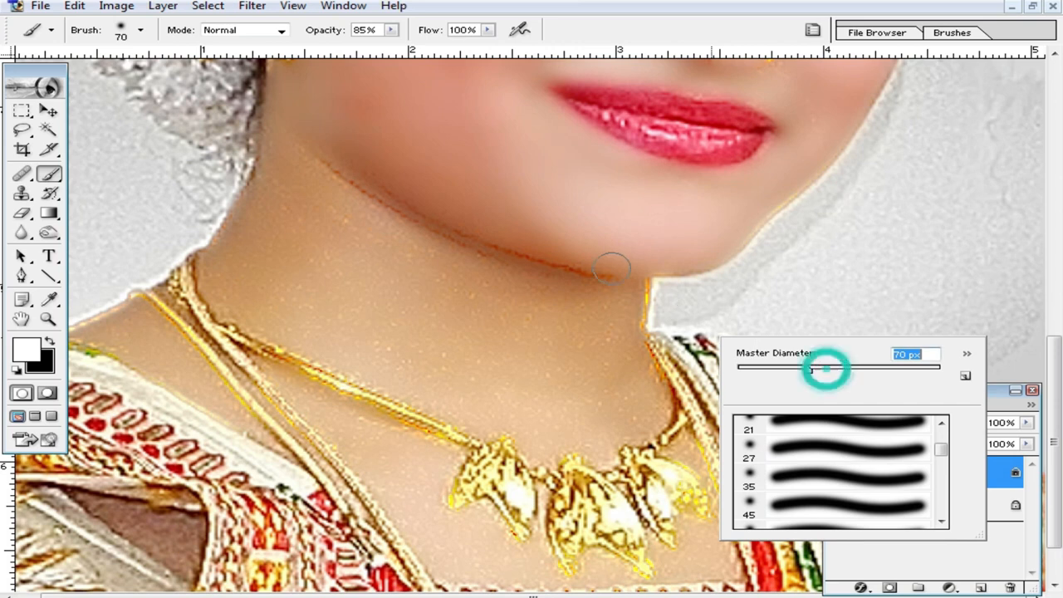
key(Return)
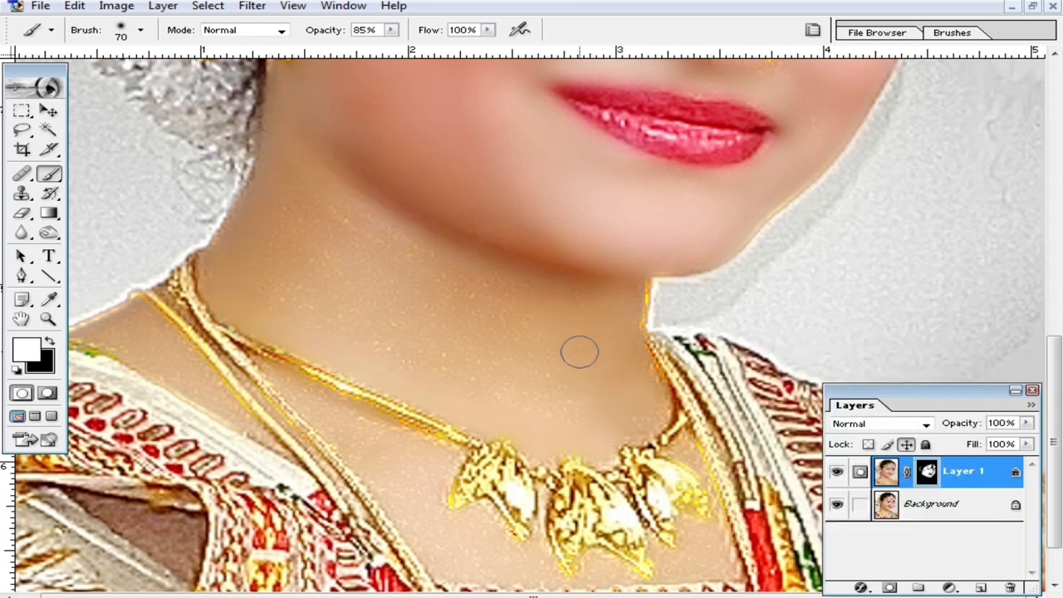
Enlarge the brush to 90 px and paint white on the mask over the neck
right_click(579, 379)
drag(672, 415, 692, 415)
click(492, 353)
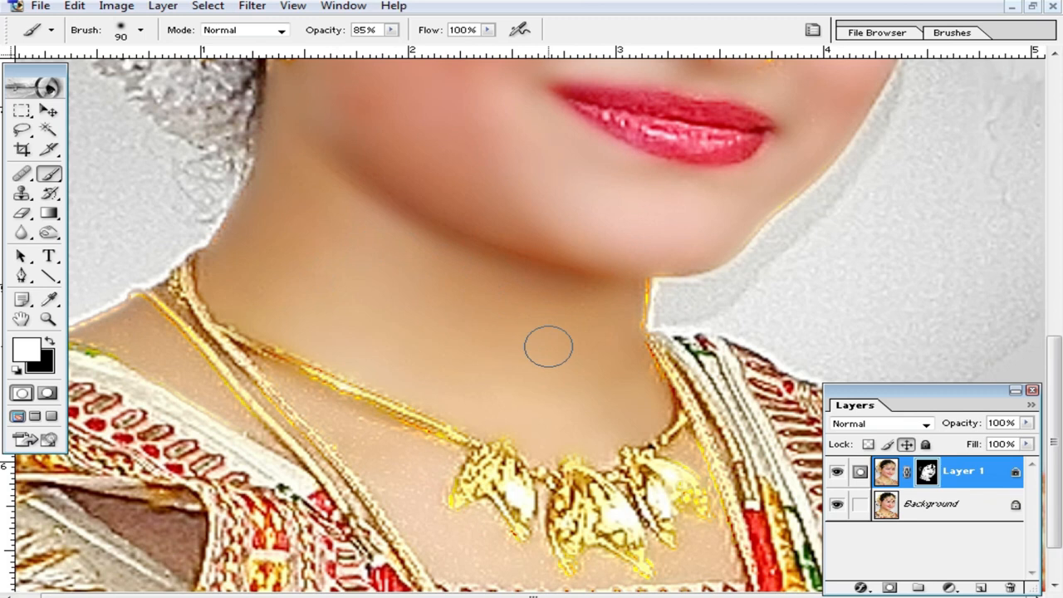
Paint white on the mask over the shoulder and skin around the necklace, undoing the stray stroke over its chain
scroll(549, 347, down, 2)
mouse_move(454, 463)
mouse_down()
mouse_move(471, 487)
mouse_move(519, 506)
mouse_move(620, 511)
mouse_move(676, 499)
mouse_move(701, 468)
mouse_move(695, 378)
mouse_up()
mouse_move(239, 355)
mouse_down()
mouse_move(142, 278)
mouse_move(107, 269)
mouse_move(161, 283)
mouse_up()
scroll(183, 284, up, 2)
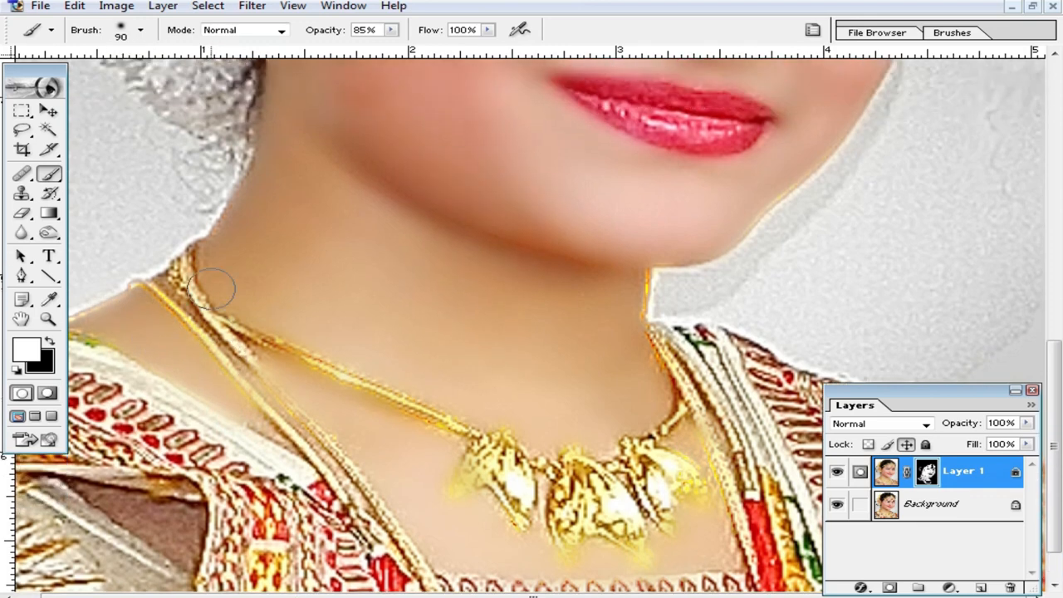
key(ctrl+alt+z)
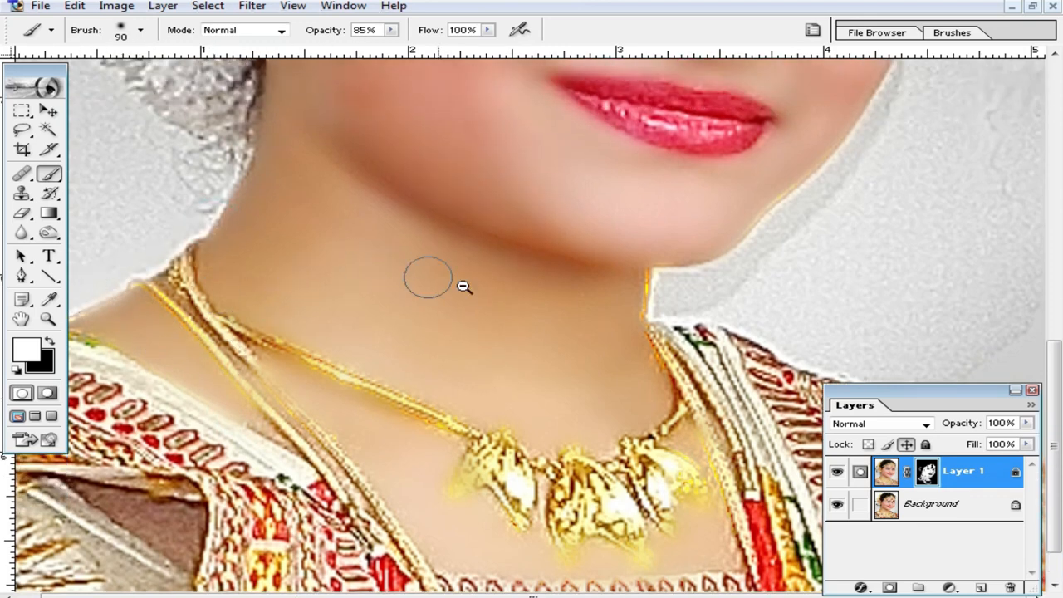
mouse_move(647, 309)
mouse_down()
mouse_move(649, 285)
mouse_move(648, 299)
mouse_up()
Lower Layer 1's opacity to 57% and check the whole portrait
alt+click(506, 302)
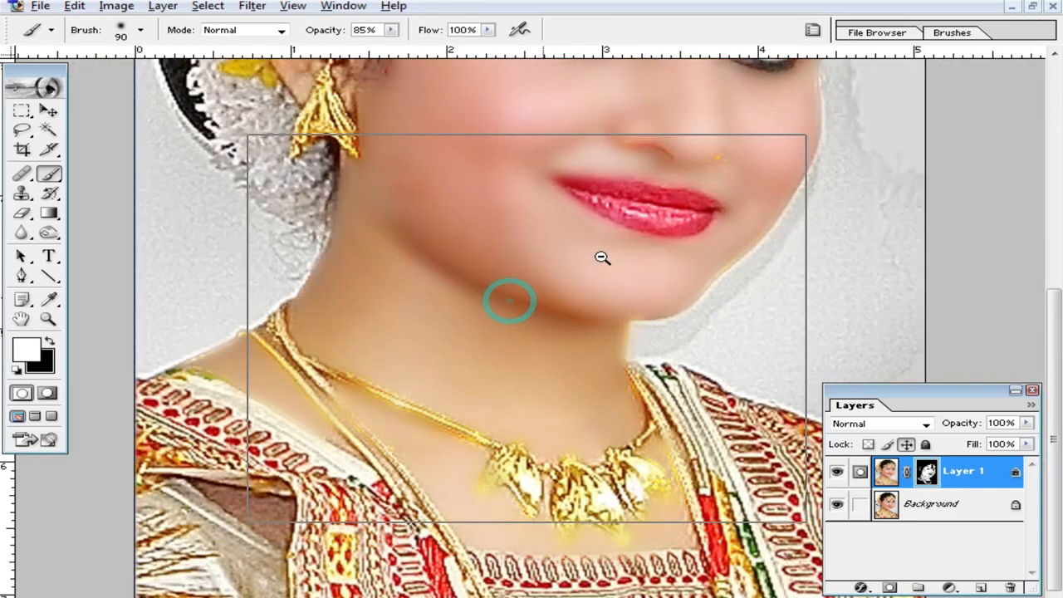
alt+click(621, 248)
click(1027, 423)
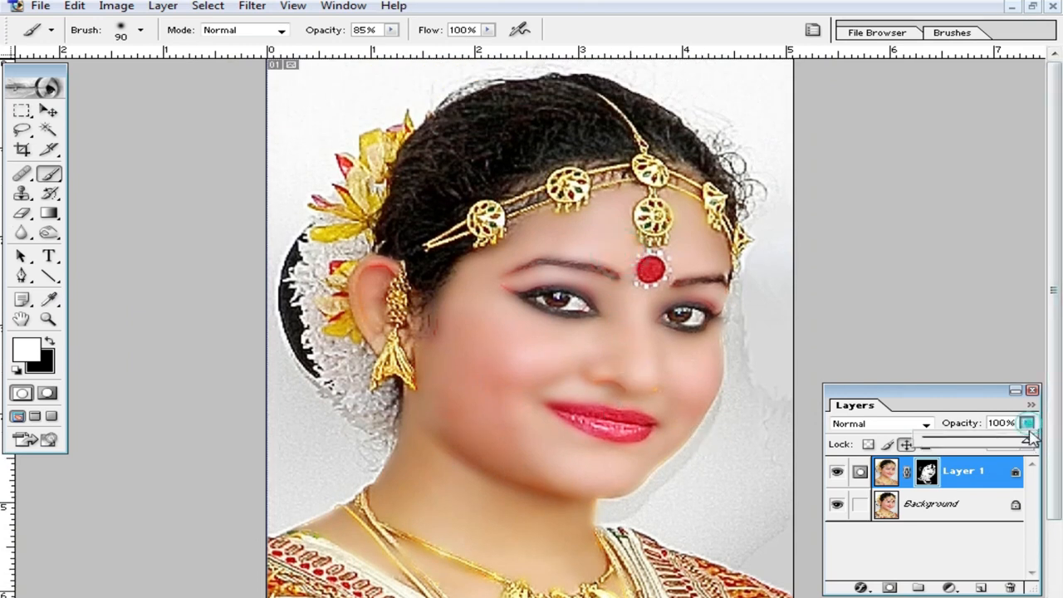
drag(1029, 446, 995, 447)
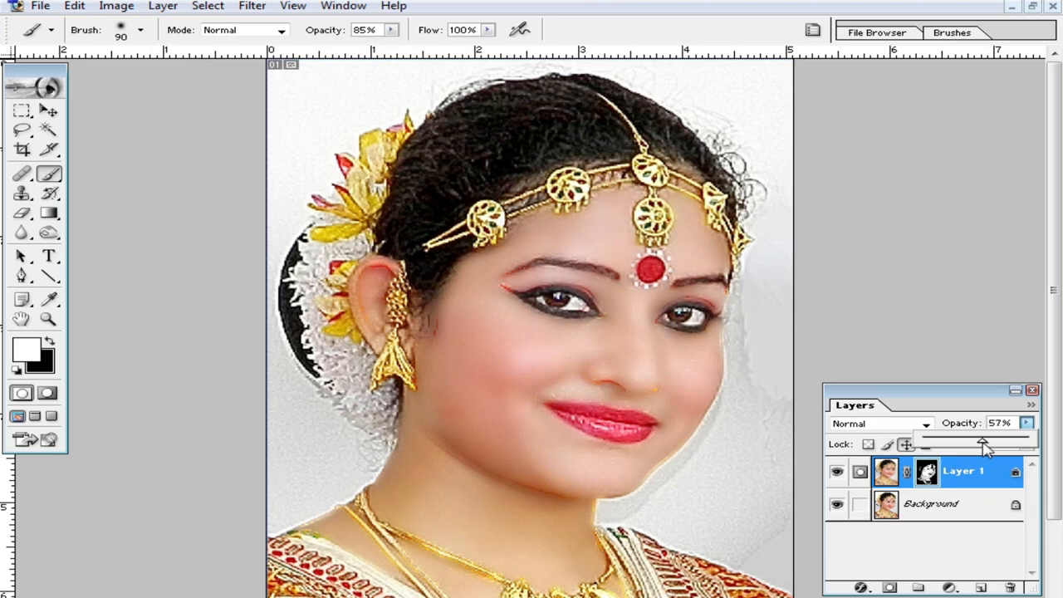
click(726, 453)
scroll(706, 425, down, 3)
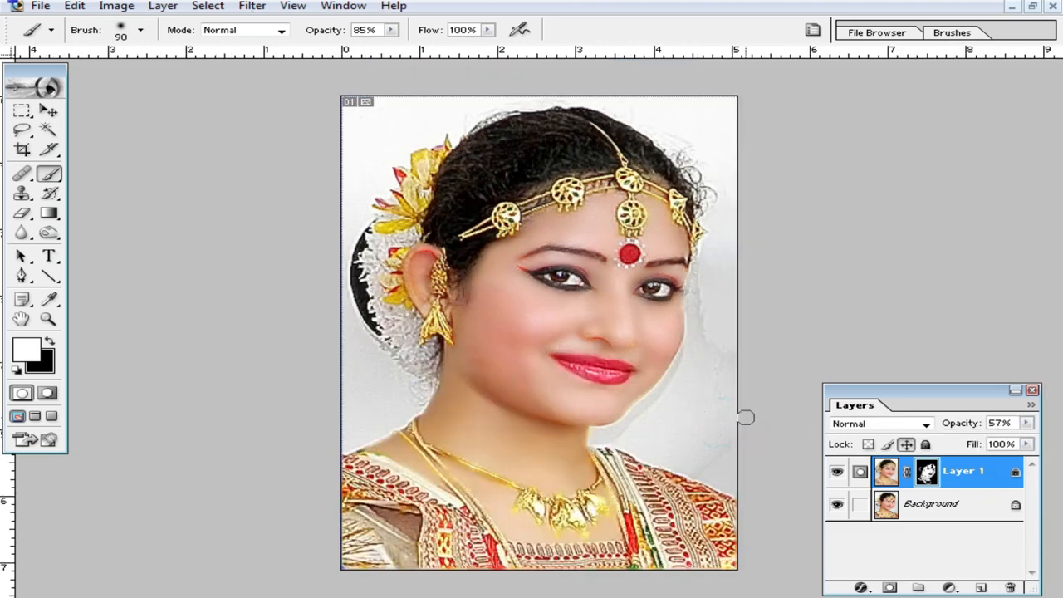
Raise the brush opacity to 100% and merge Layer 1 down into the Background layer
scroll(678, 352, up, 2)
scroll(678, 352, up, 2)
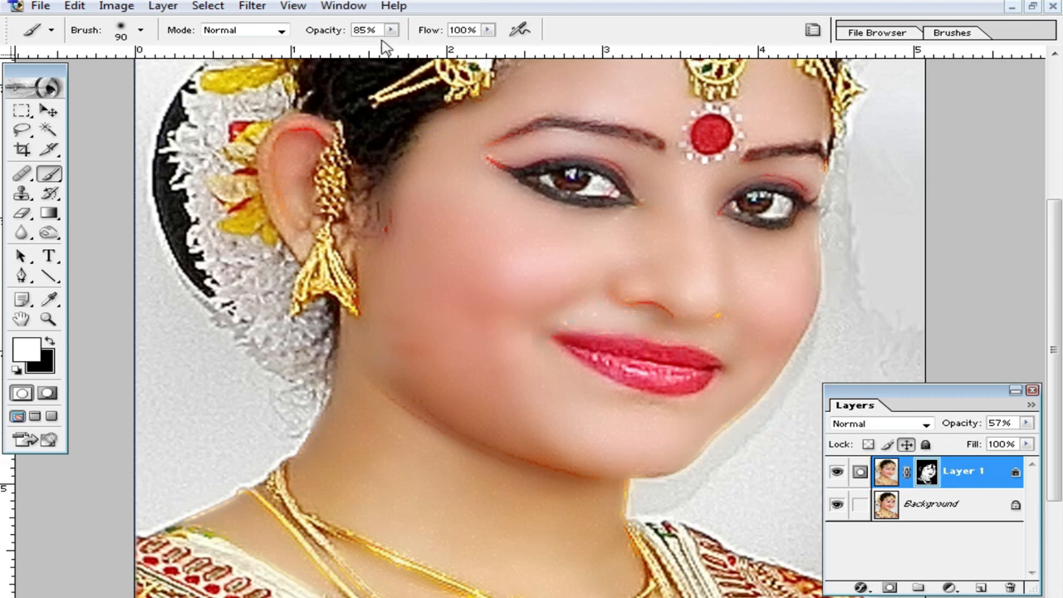
drag(396, 33, 416, 46)
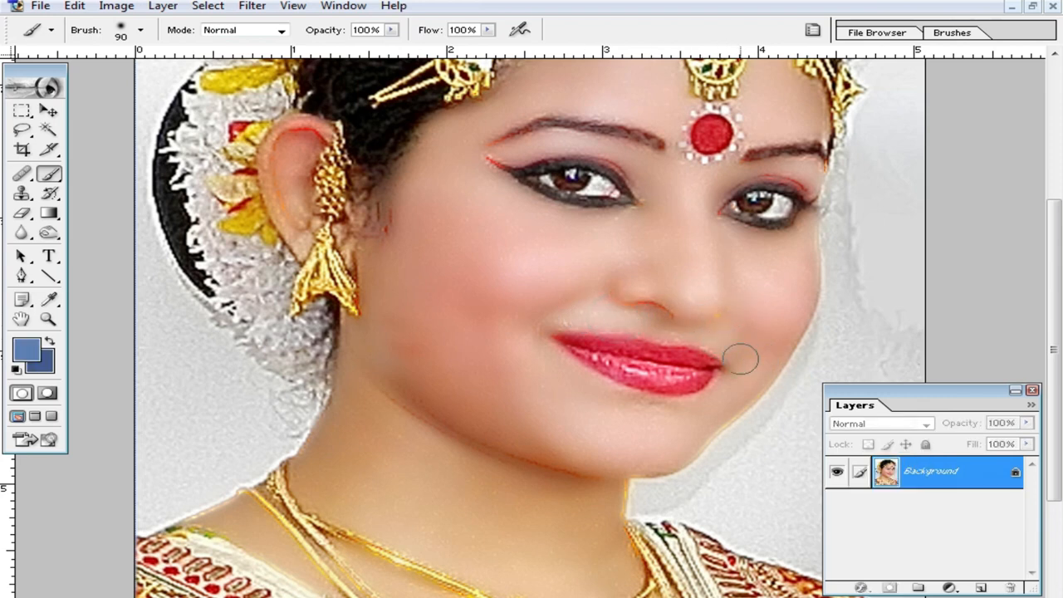
Apply the Imagenomic Noiseware Professional filter with its Default settings to the Background layer
click(253, 6)
mouse_move(380, 480)
click(601, 480)
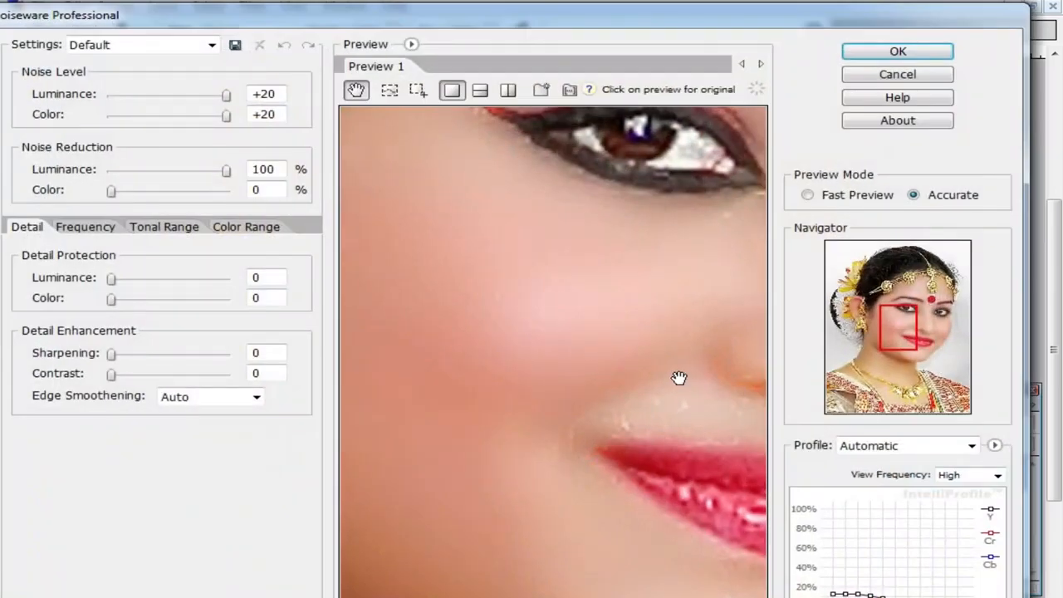
click(893, 52)
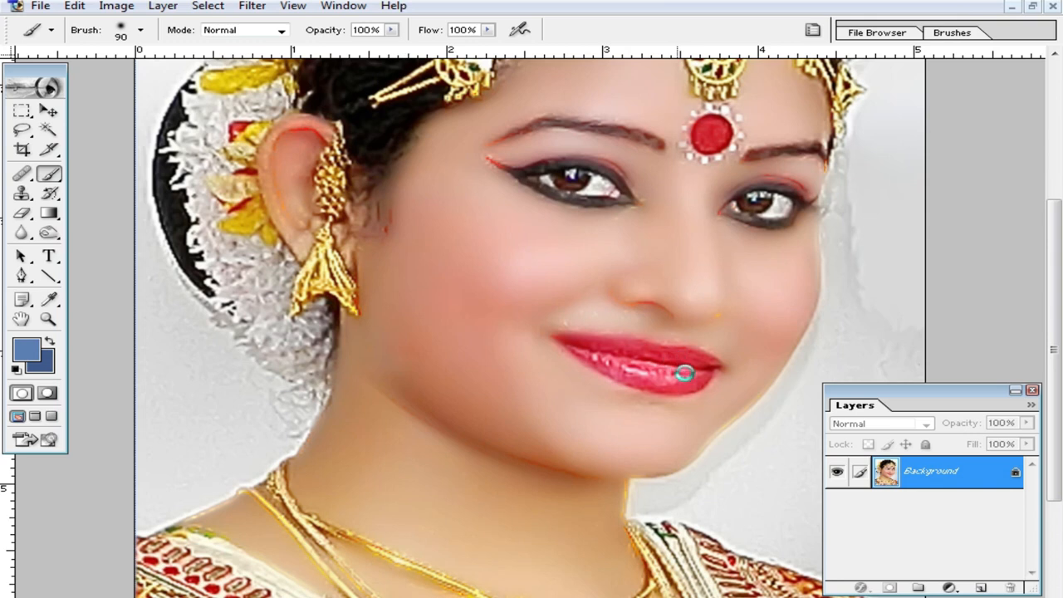
Choose the History Brush for the lips and set its master diameter to 48 px
scroll(683, 368, up, 2)
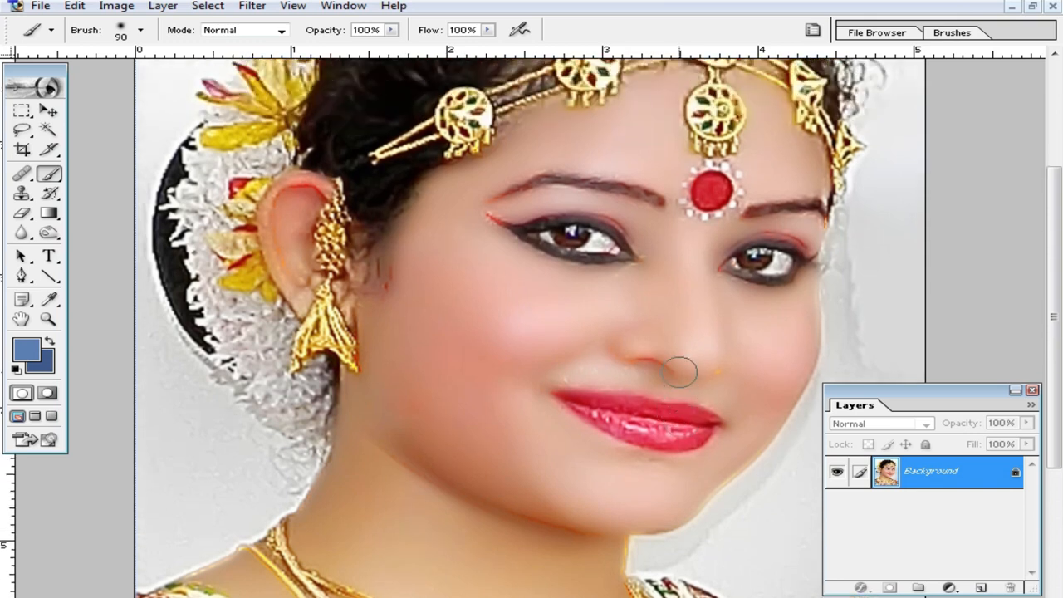
scroll(622, 339, down, 3)
scroll(654, 429, up, 1)
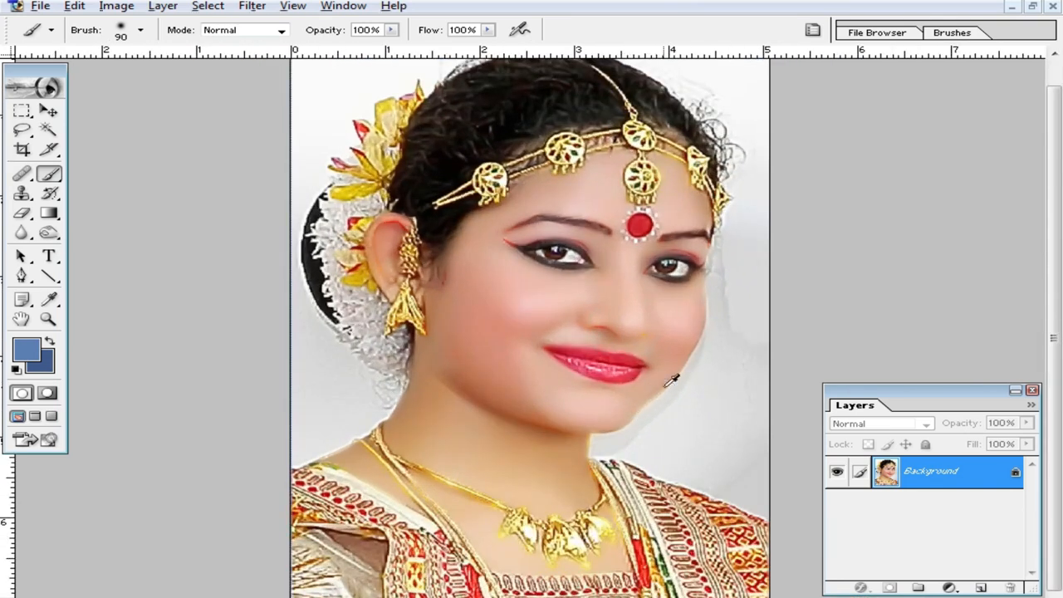
ctrl+click(612, 373)
ctrl+click(613, 373)
click(50, 194)
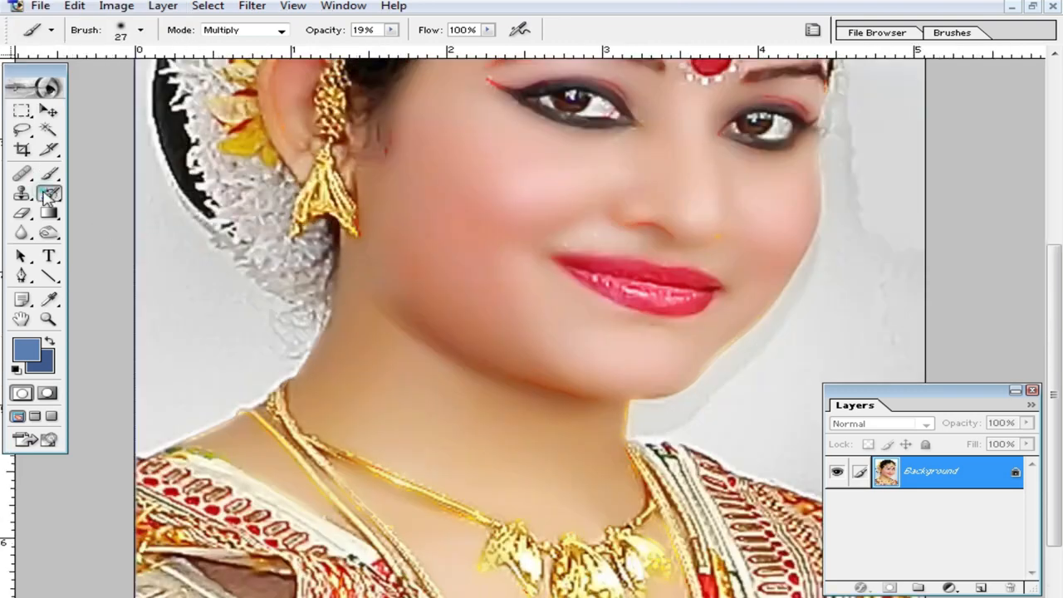
right_click(726, 286)
drag(786, 320, 790, 313)
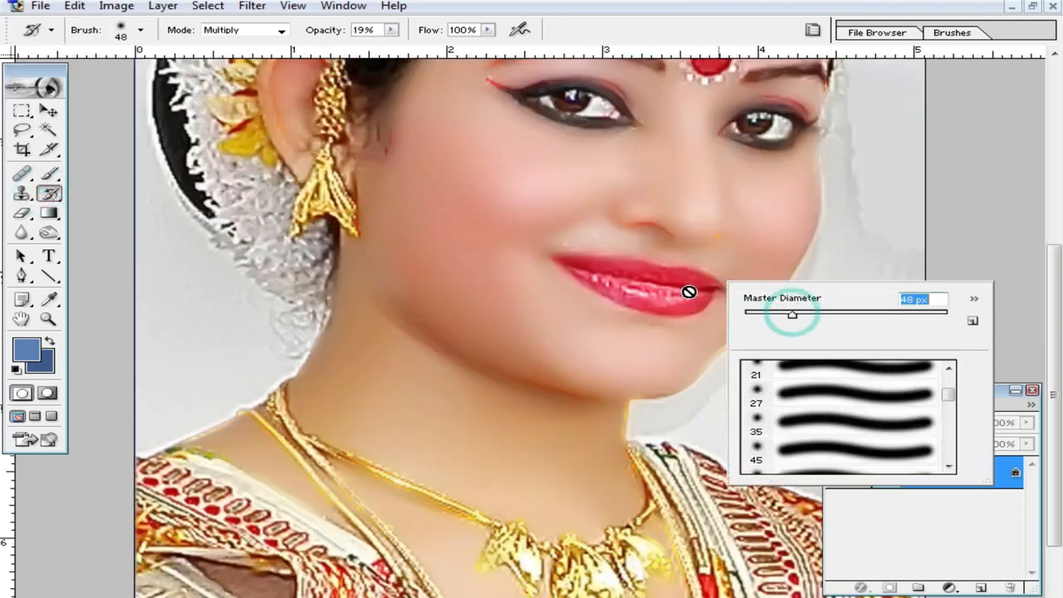
click(676, 290)
key(Return)
alt+click(627, 261)
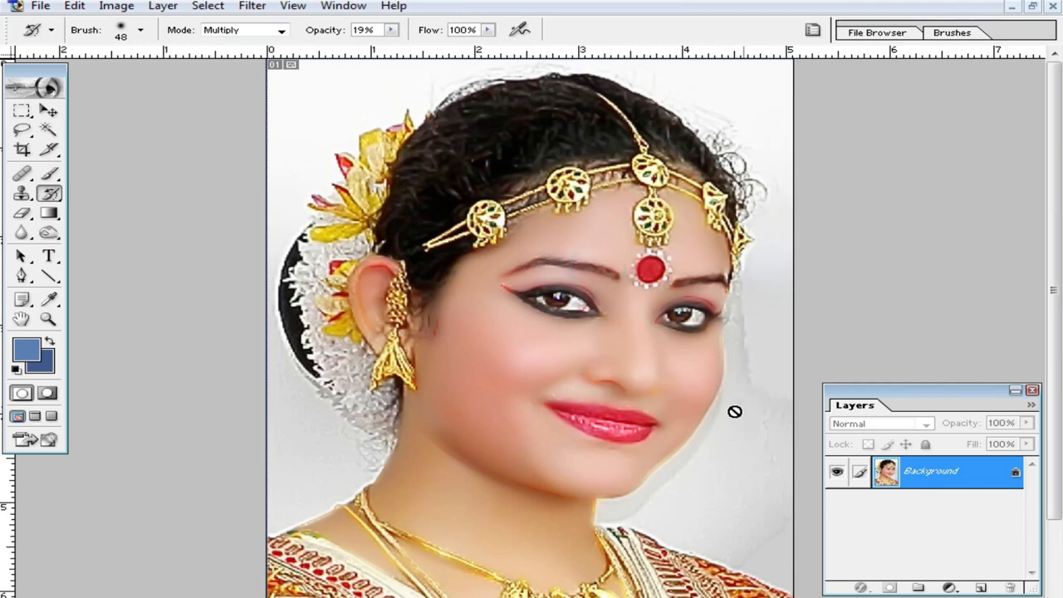
Sample the light grey backdrop with the Brush tool and paint over the halo beside the cheek, jaw and chin, checking the whole portrait
click(49, 173)
alt+click(752, 449)
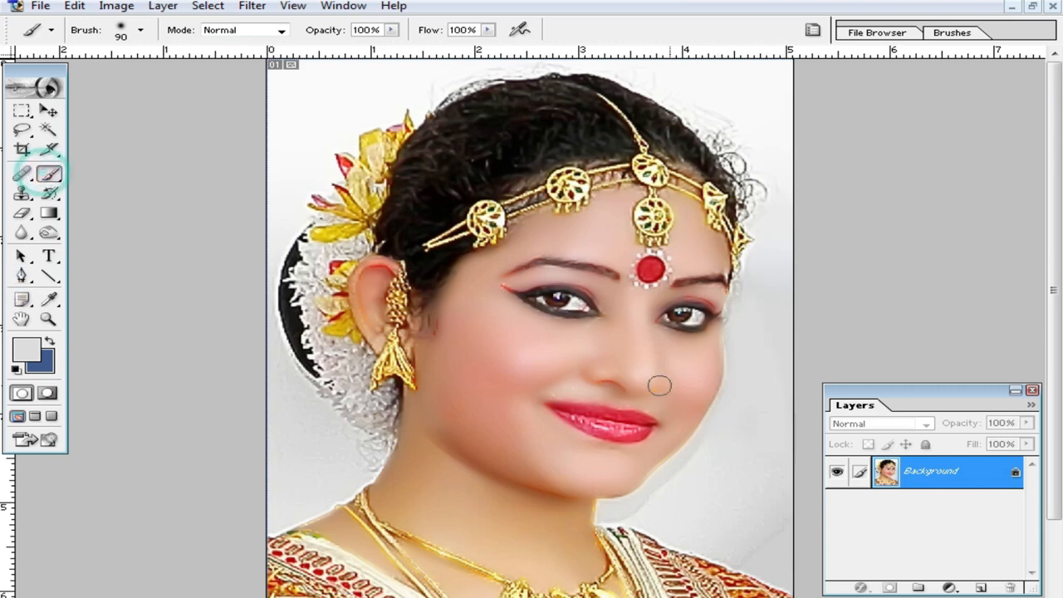
drag(726, 444, 612, 515)
drag(690, 483, 657, 508)
alt+click(731, 476)
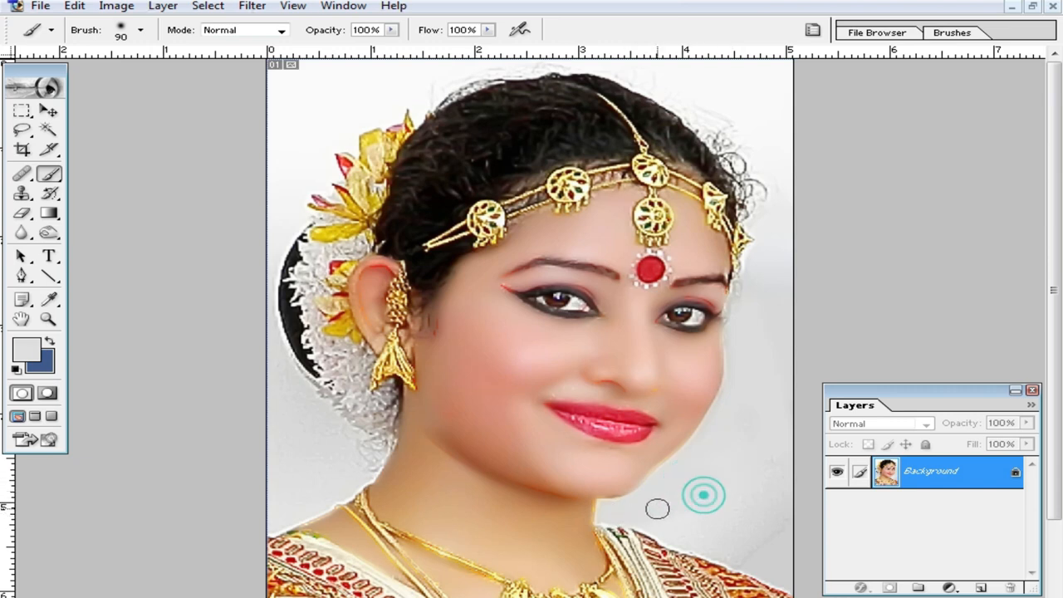
scroll(797, 192, down, 1)
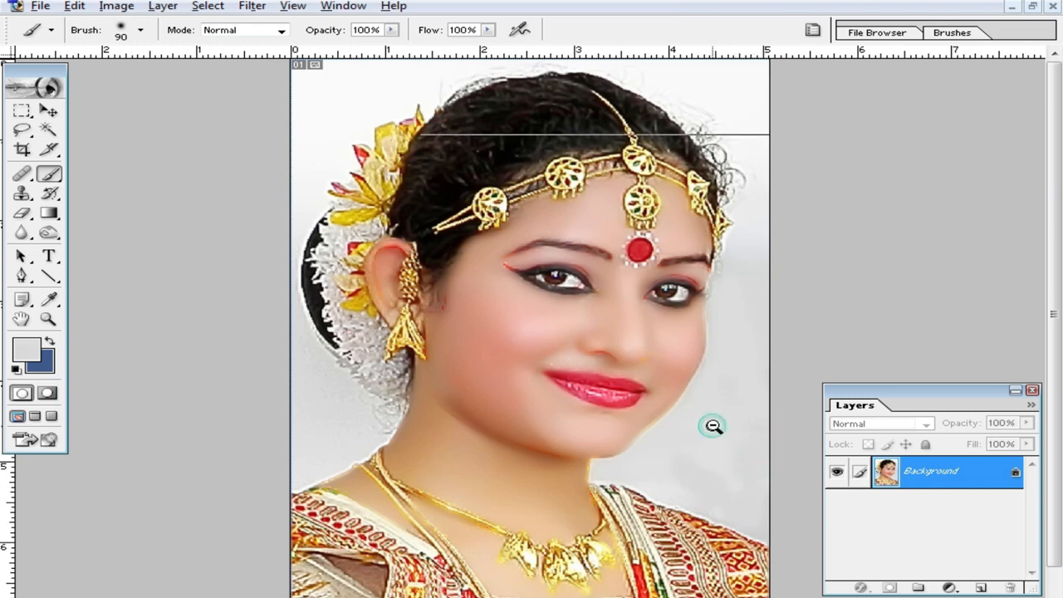
scroll(707, 422, down, 2)
scroll(685, 362, up, 2)
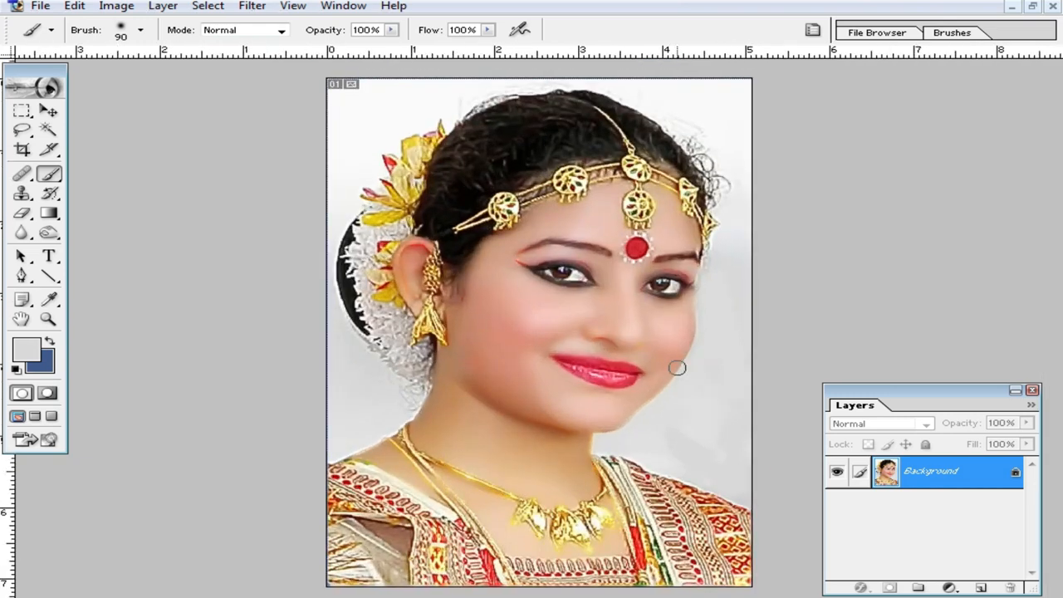